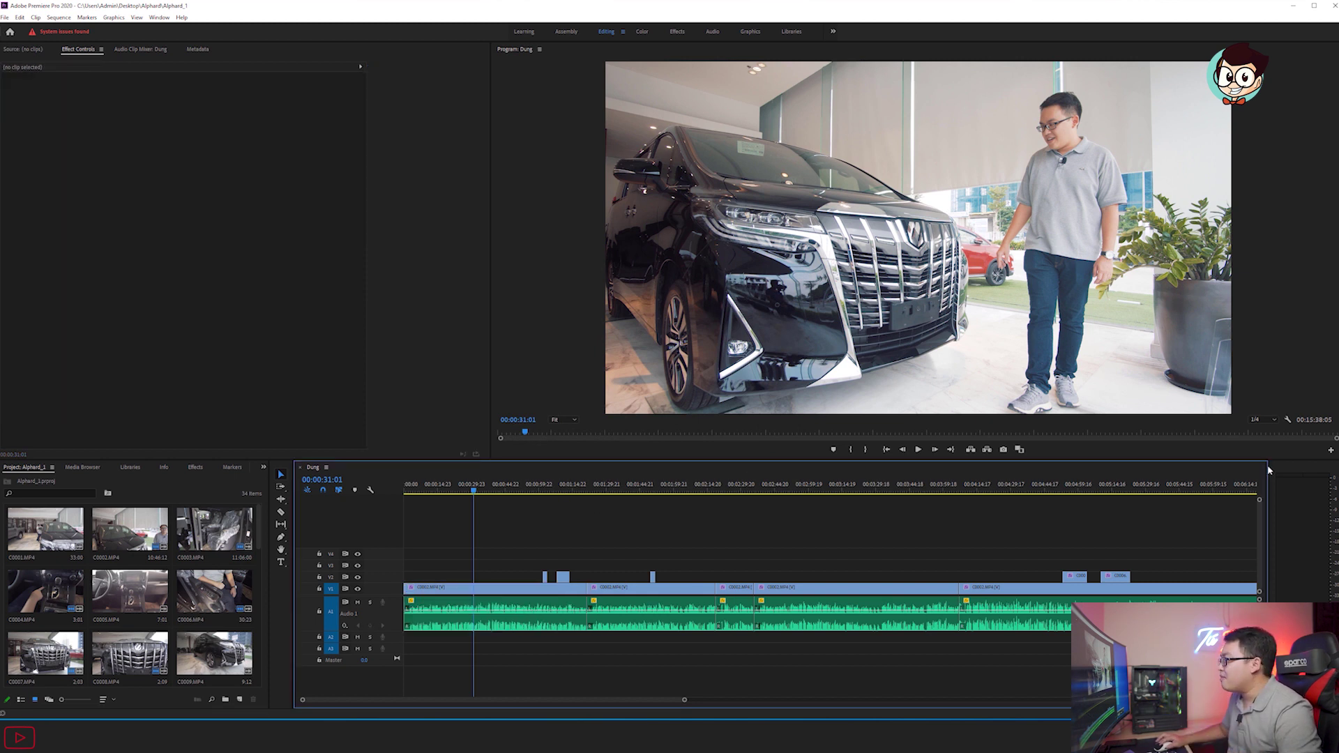
# Set the Program monitor's playback resolution to Full and move the playhead to about 00:00:33:19.
pyautogui.click(1273, 423)
pyautogui.click(1264, 428)
pyautogui.click(480, 491)
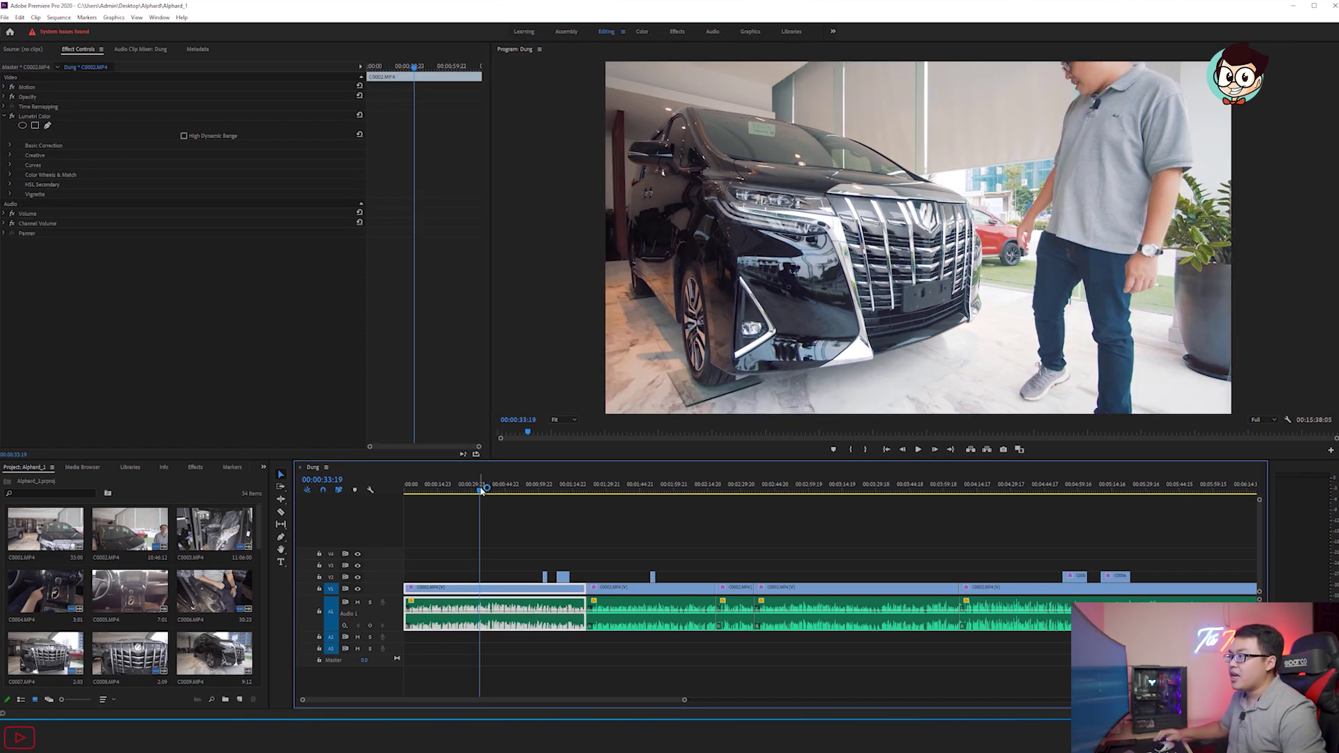
# Open Task Manager on its CPU performance graphs and place its window over the Effect Controls area.
pyautogui.hotkey('ctrl', 'shift', 'Escape')
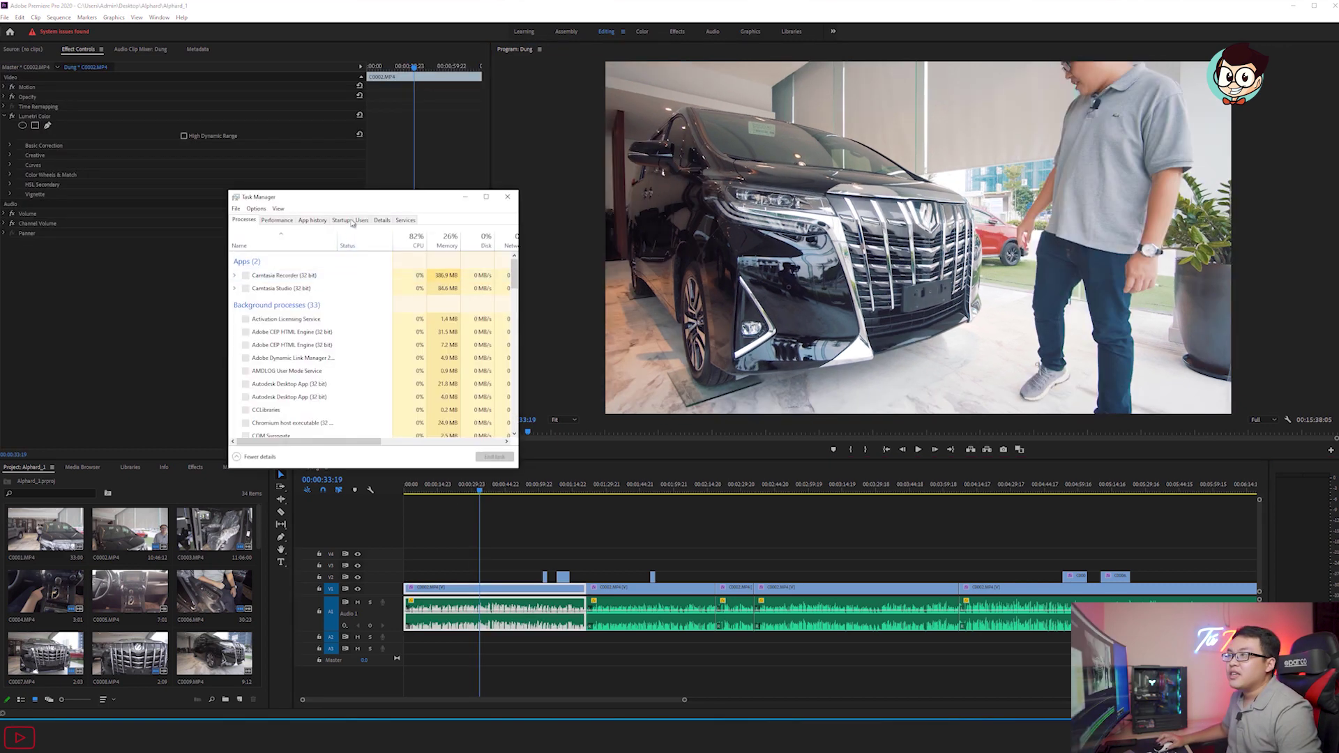
pyautogui.click(292, 222)
pyautogui.moveTo(374, 203); pyautogui.dragTo(220, 121)
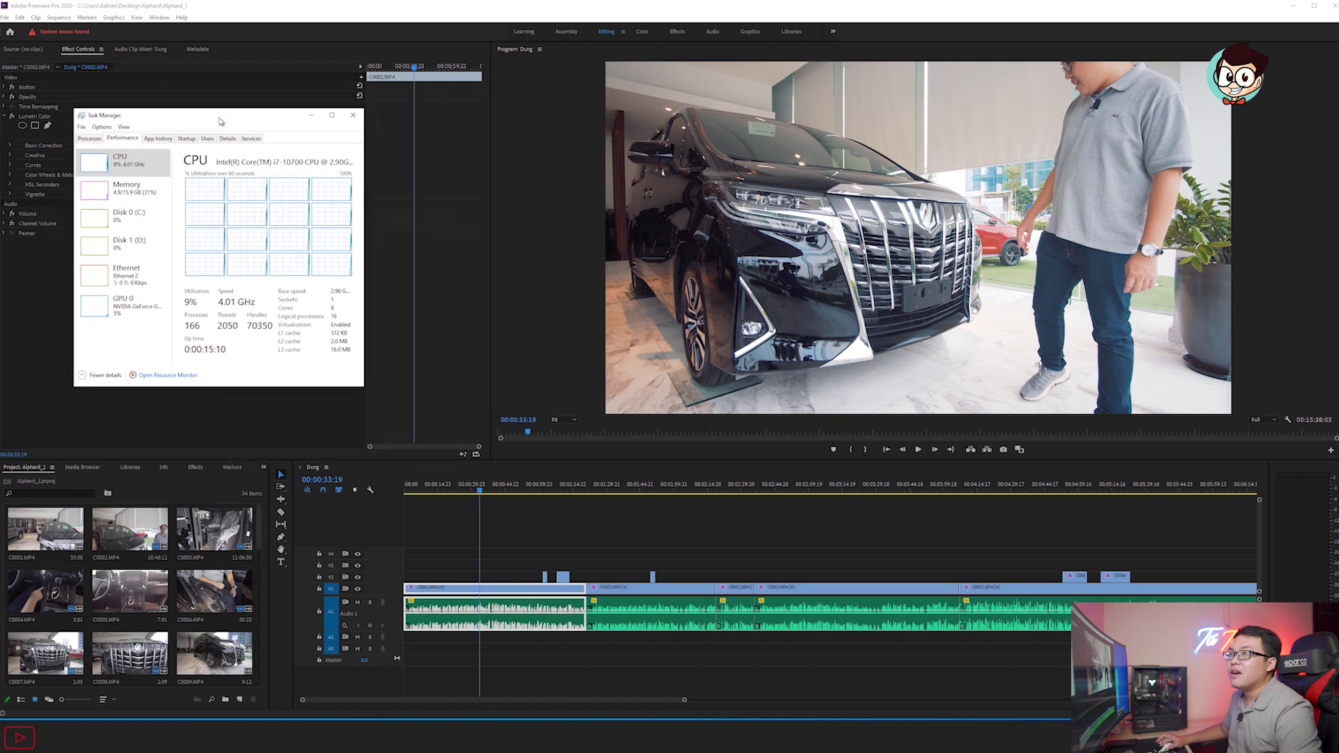
# Play the Dung sequence at full resolution and check the CPU usage in Task Manager.
pyautogui.click(539, 553)
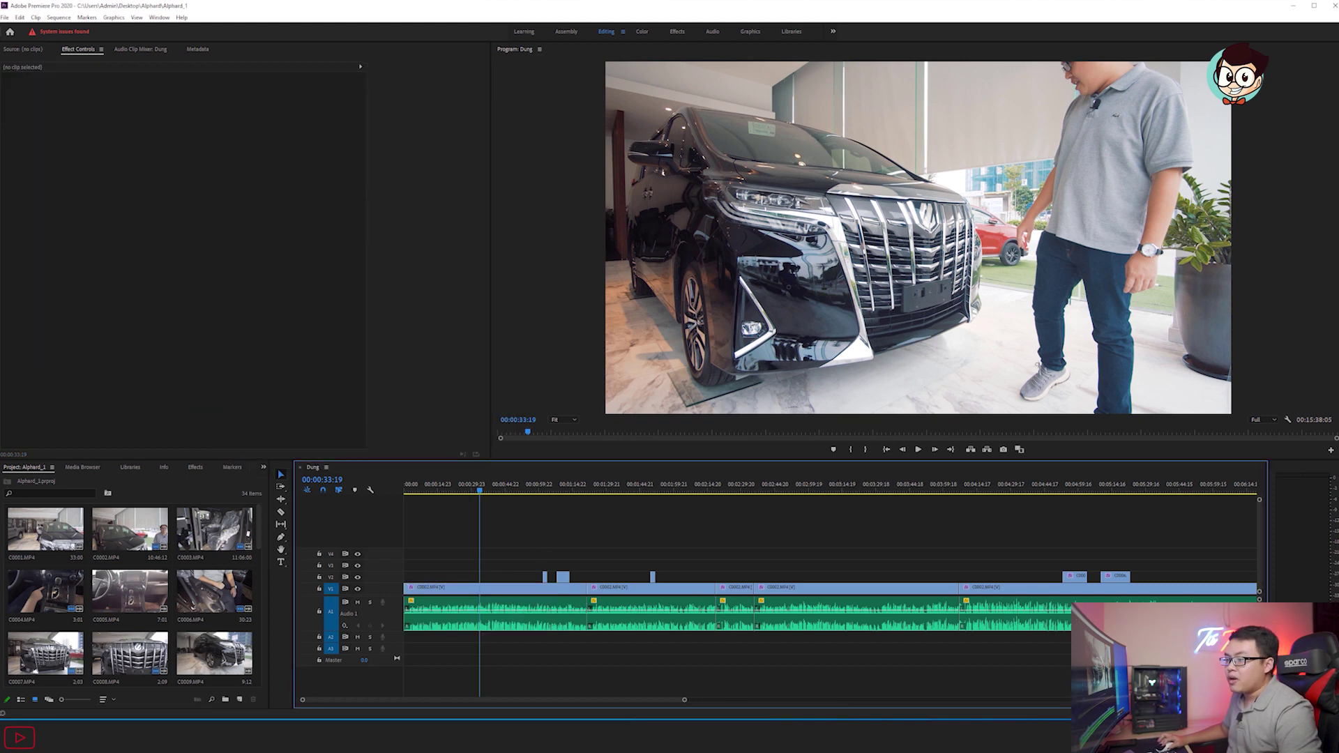
pyautogui.hotkey('alt', 'Tab')
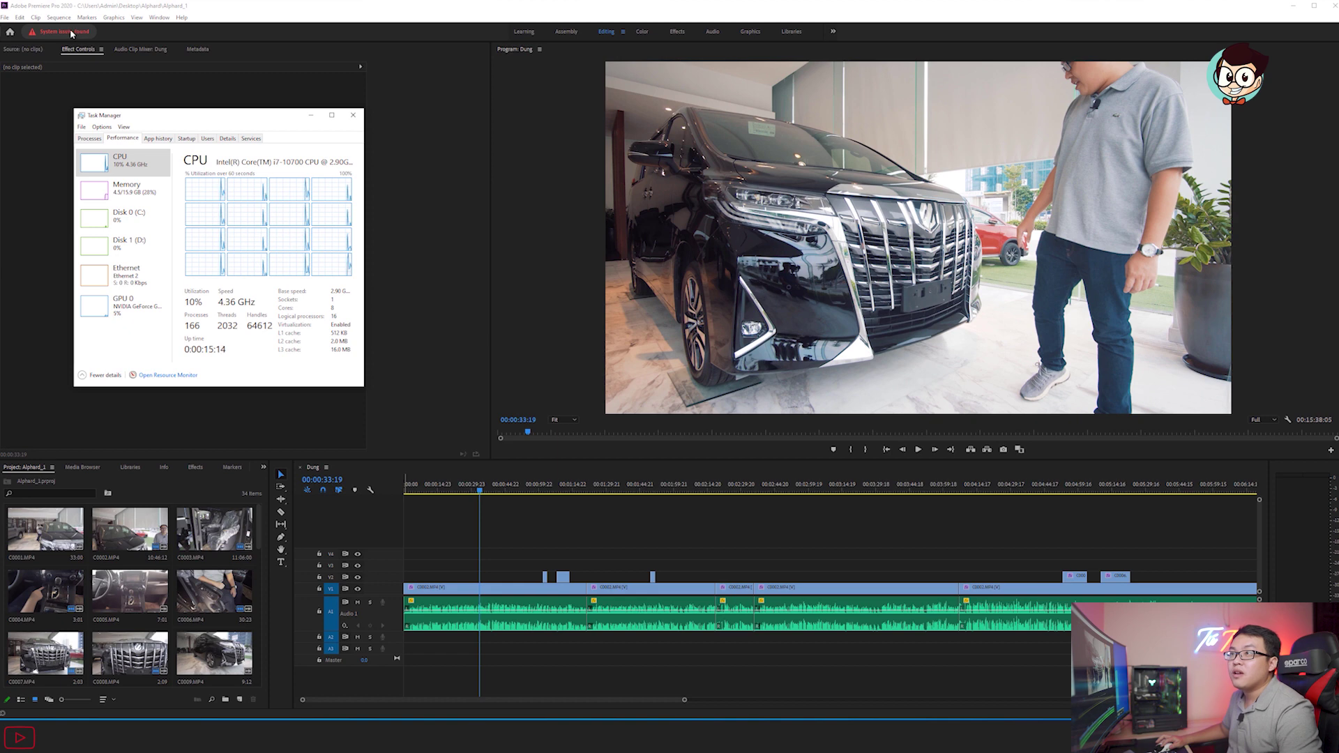
pyautogui.click(224, 11)
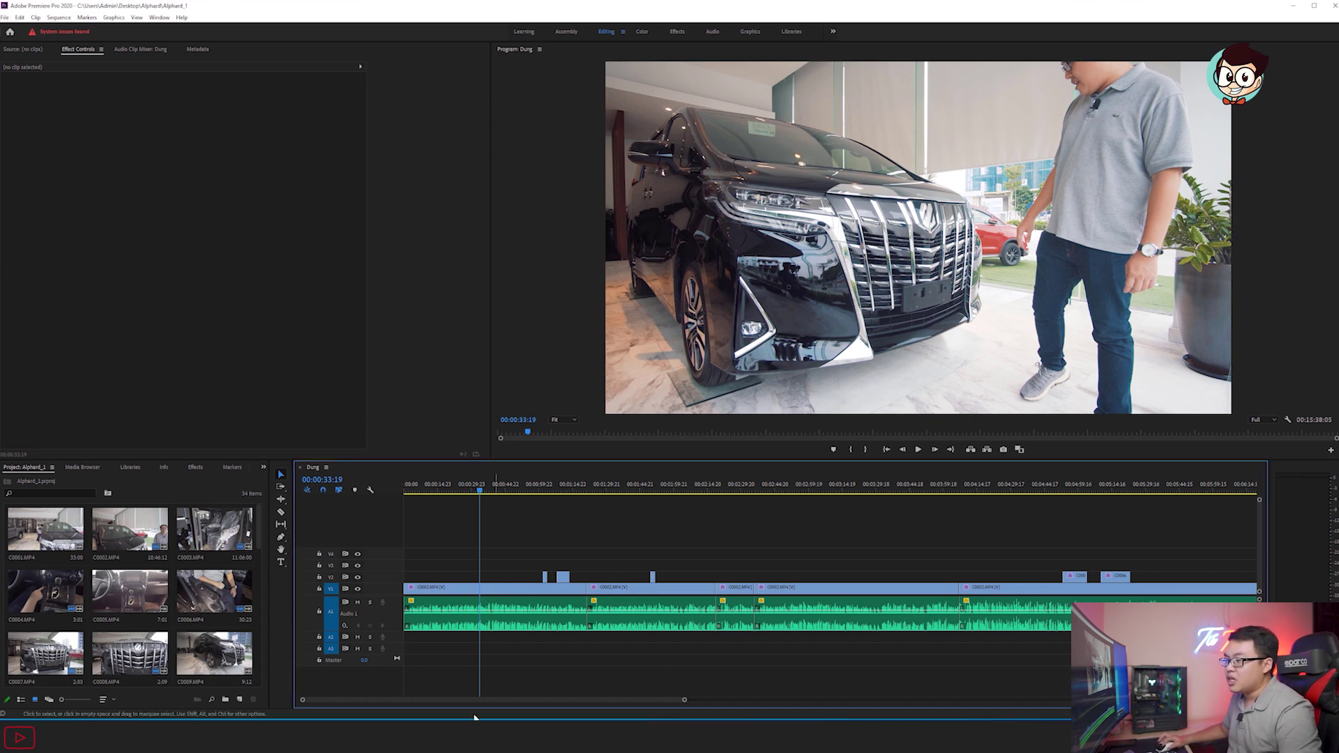
pyautogui.hotkey('alt', 'Tab')
pyautogui.click(605, 535)
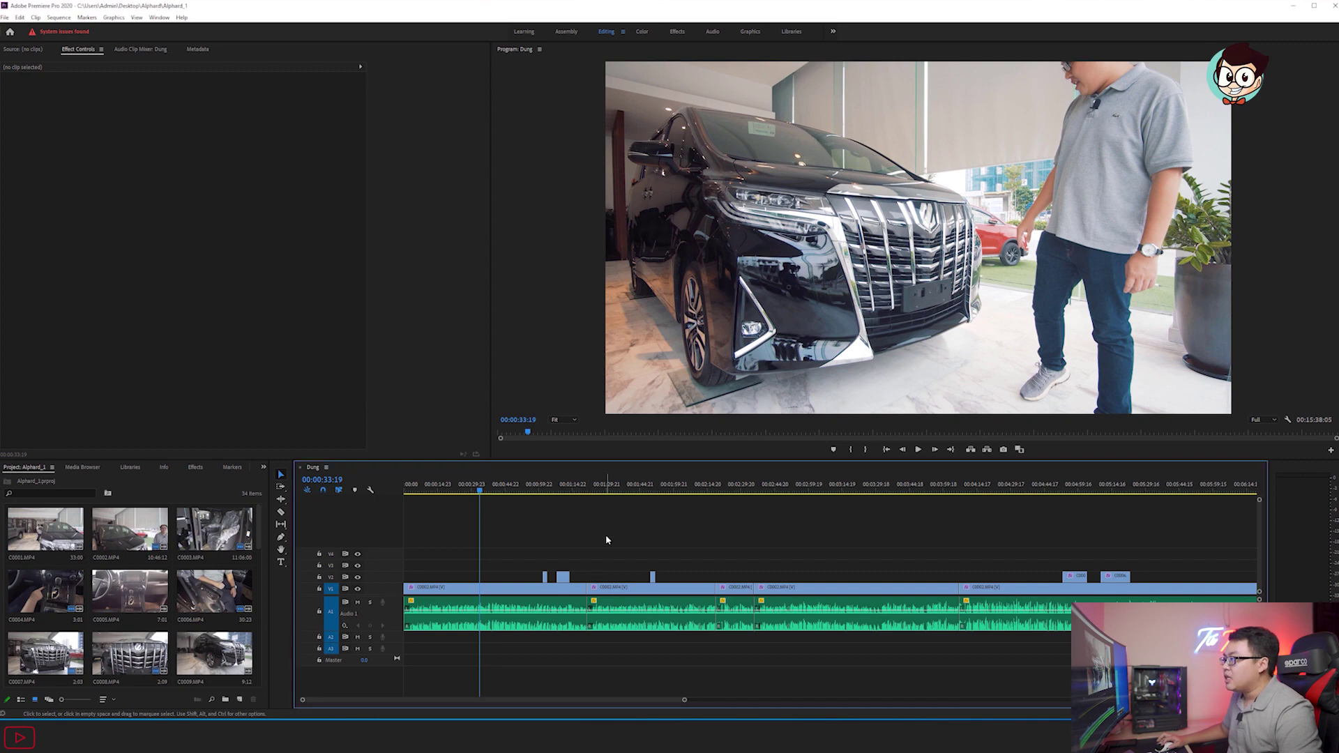
pyautogui.hotkey('alt', 'Tab')
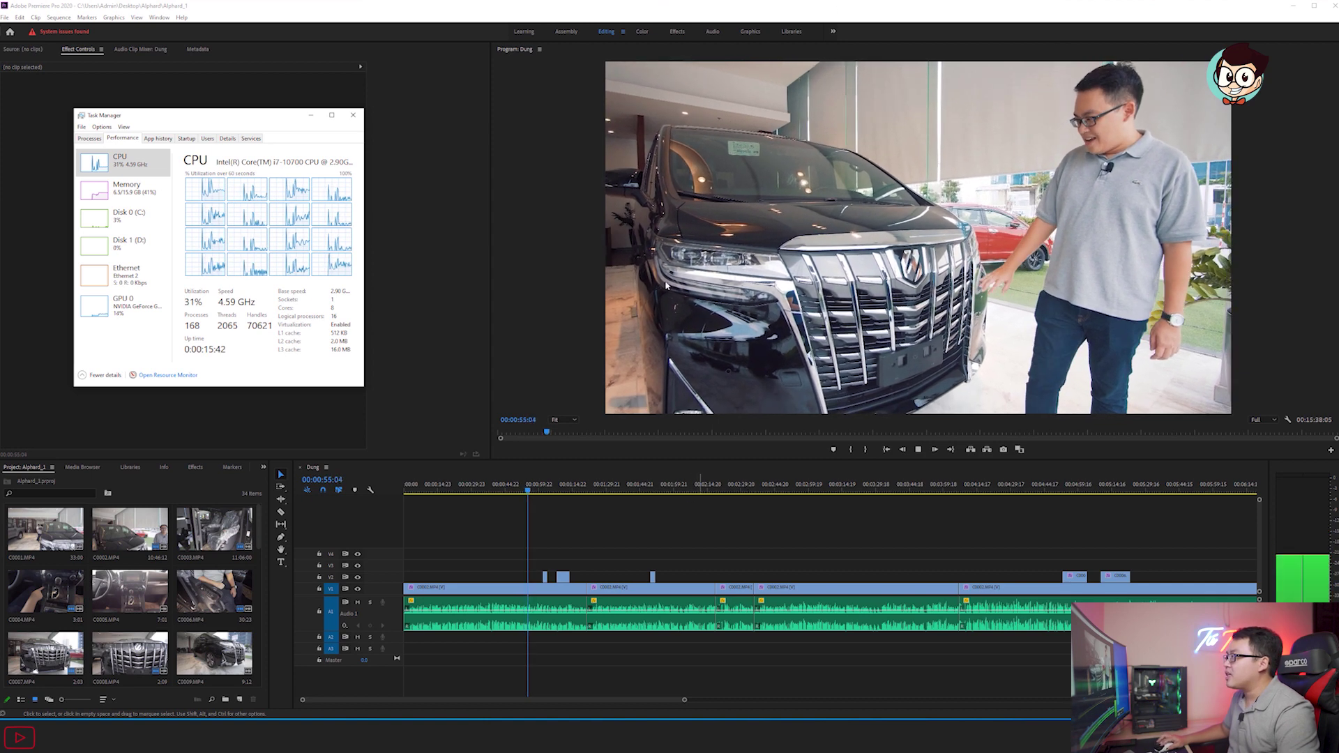
# Scrub through the Dung sequence, play it from about 00:02:45, and return the playhead to about 00:01:33.
pyautogui.click(648, 590)
pyautogui.click(645, 490)
pyautogui.moveTo(669, 491); pyautogui.dragTo(775, 490)
pyautogui.press('space')
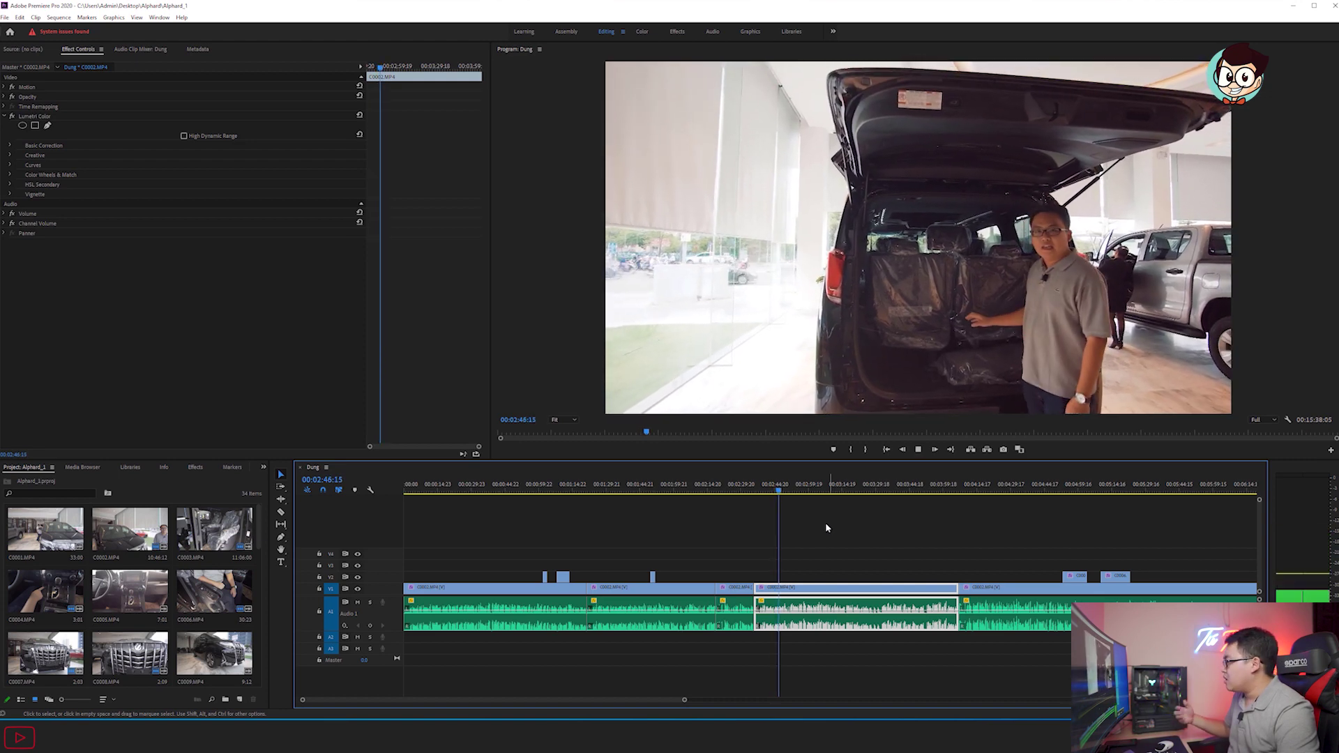
pyautogui.press('space')
pyautogui.moveTo(777, 488); pyautogui.dragTo(617, 511)
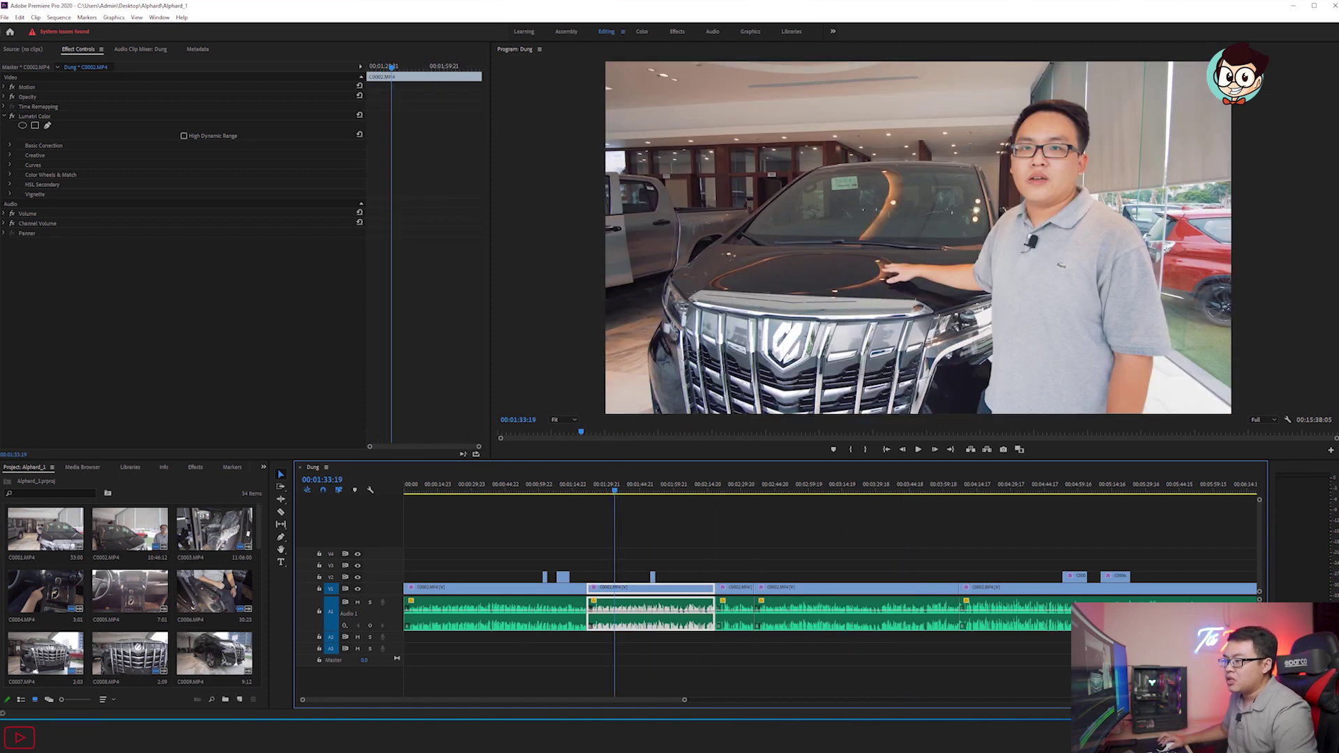
# Check the idle CPU usage in Task Manager, then play the sequence from 00:01:33 to about 00:01:44.
pyautogui.hotkey('ctrl', 'shift', 'Escape')
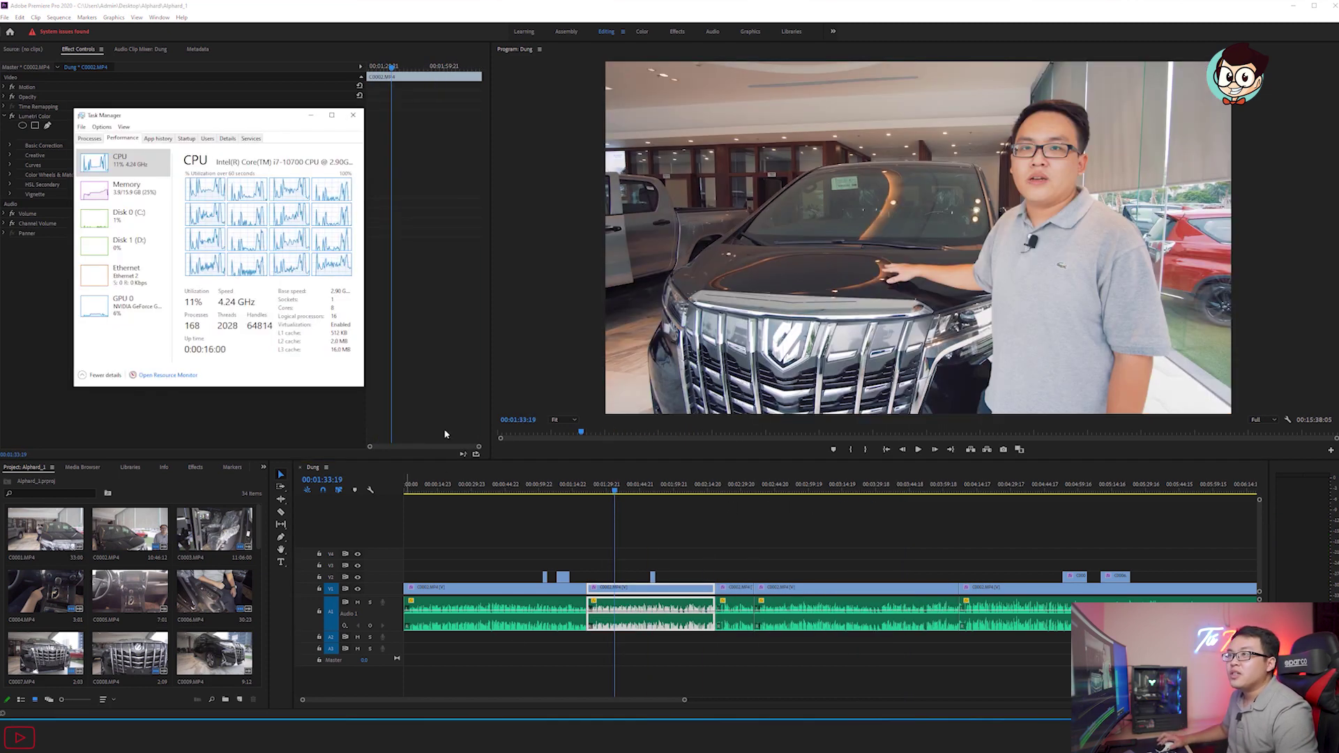
pyautogui.click(613, 492)
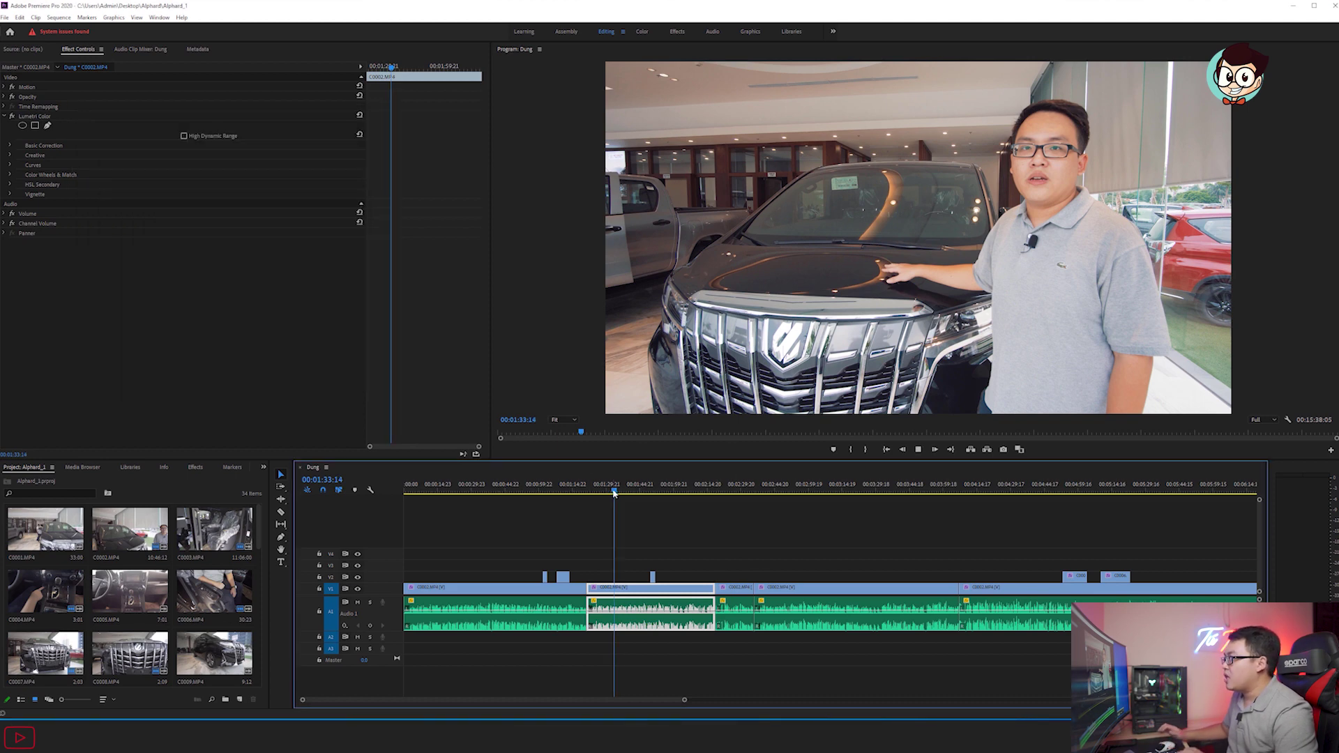
pyautogui.press('space')
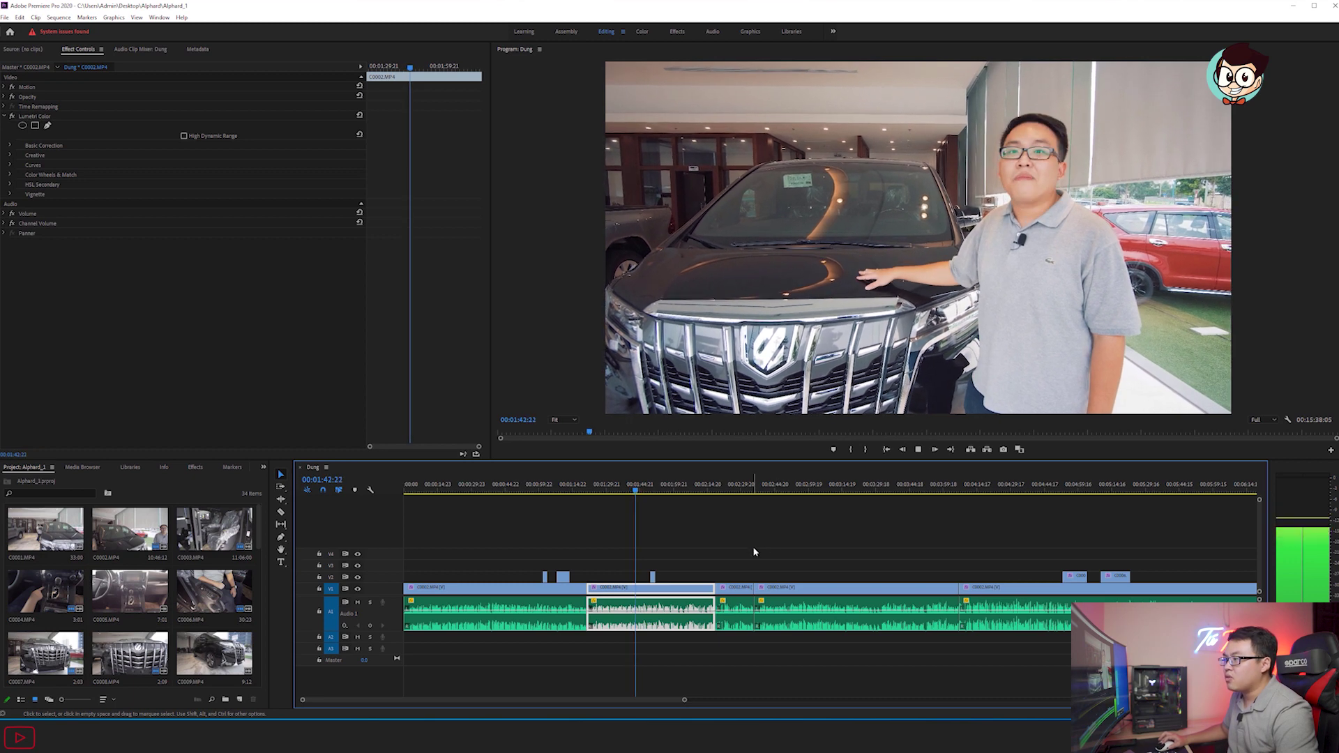
pyautogui.press('space')
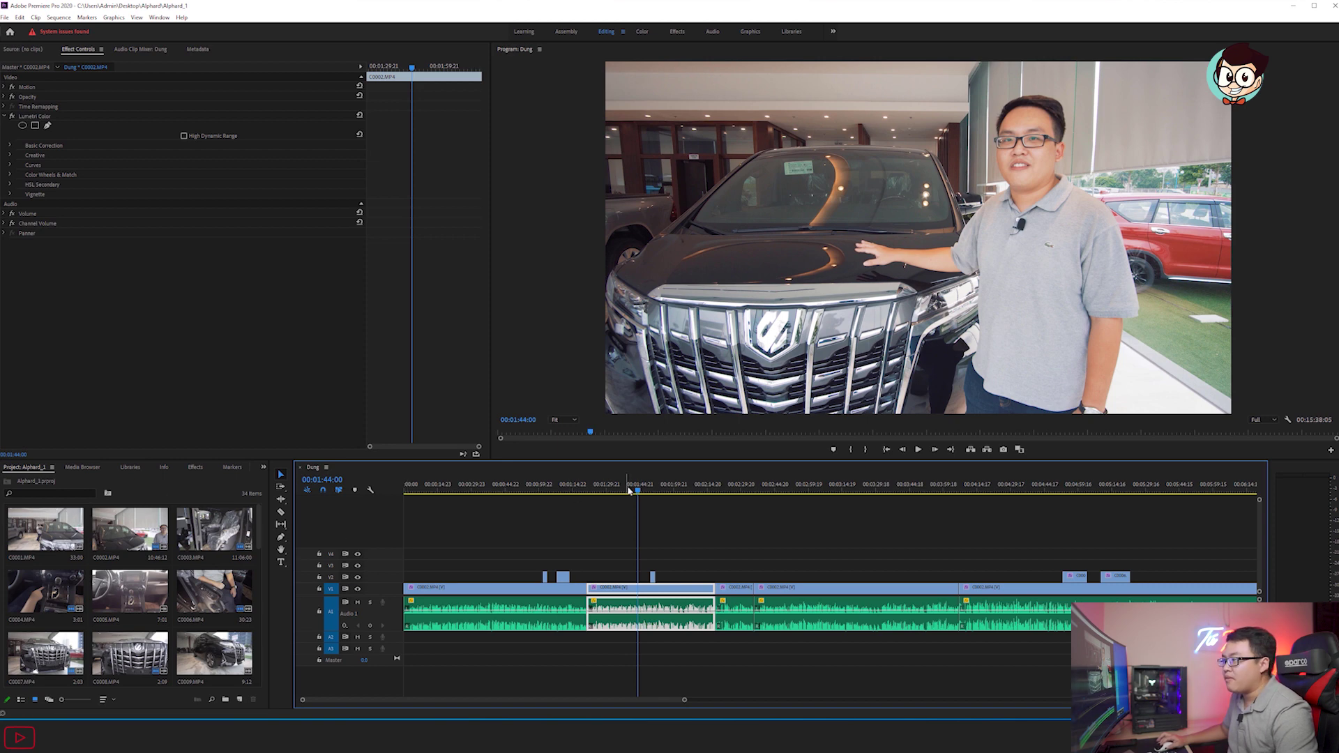
# Play the sequence from about 00:01:54, check the CPU usage in Task Manager, and stop playback.
pyautogui.moveTo(636, 494); pyautogui.dragTo(661, 494)
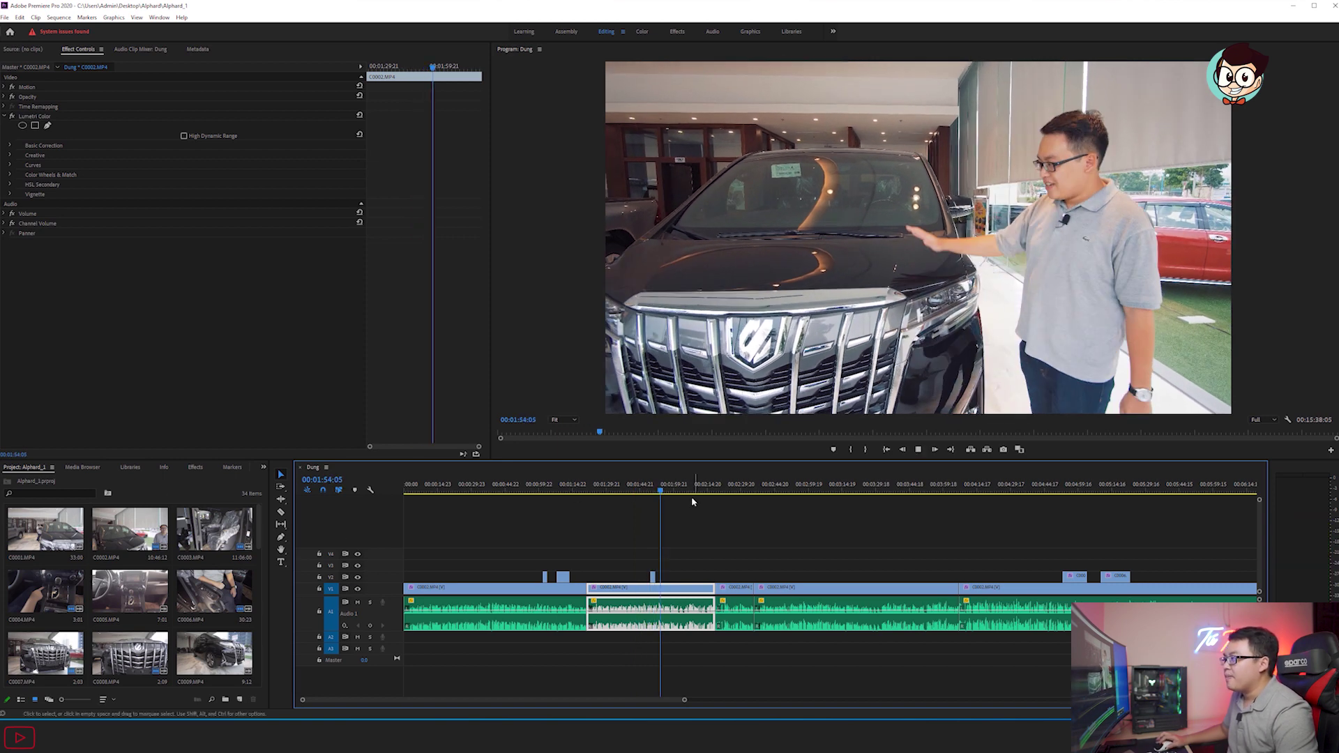
pyautogui.press('space')
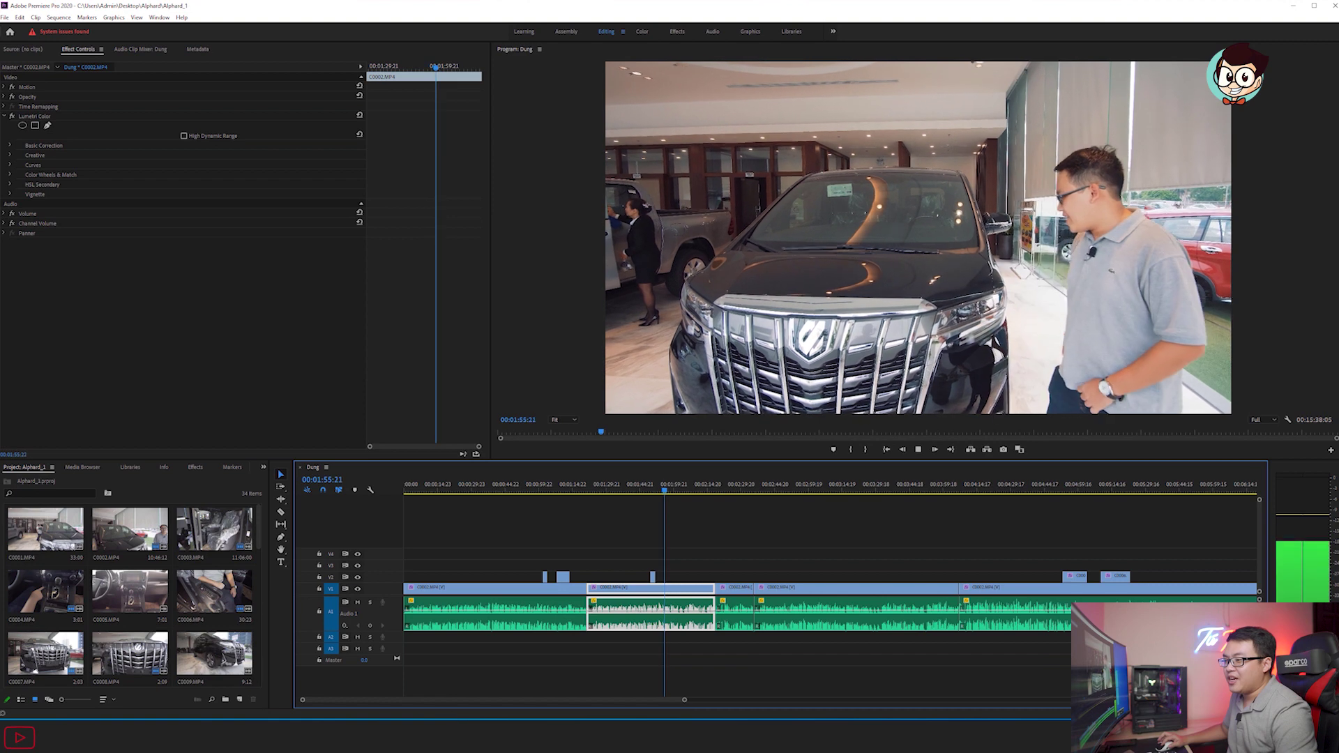
pyautogui.hotkey('ctrl', 'shift', 'Escape')
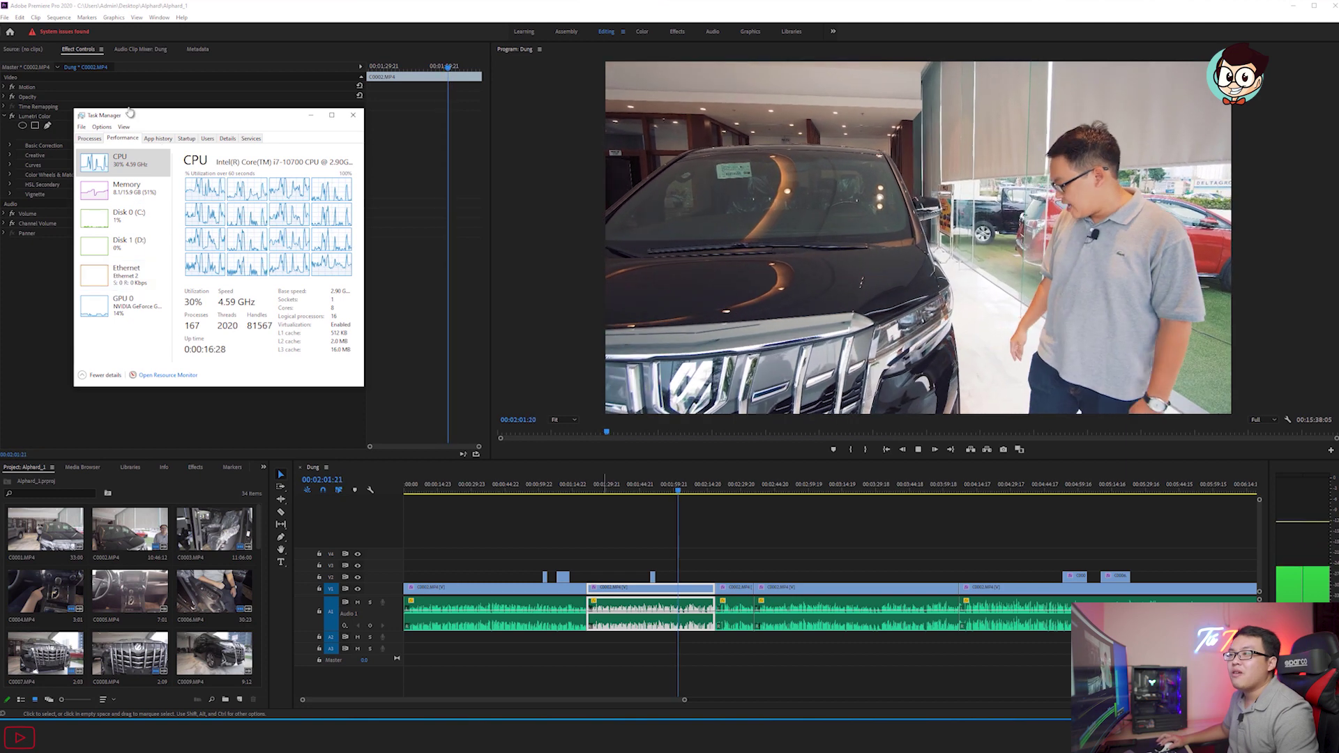
pyautogui.click(815, 529)
pyautogui.press('space')
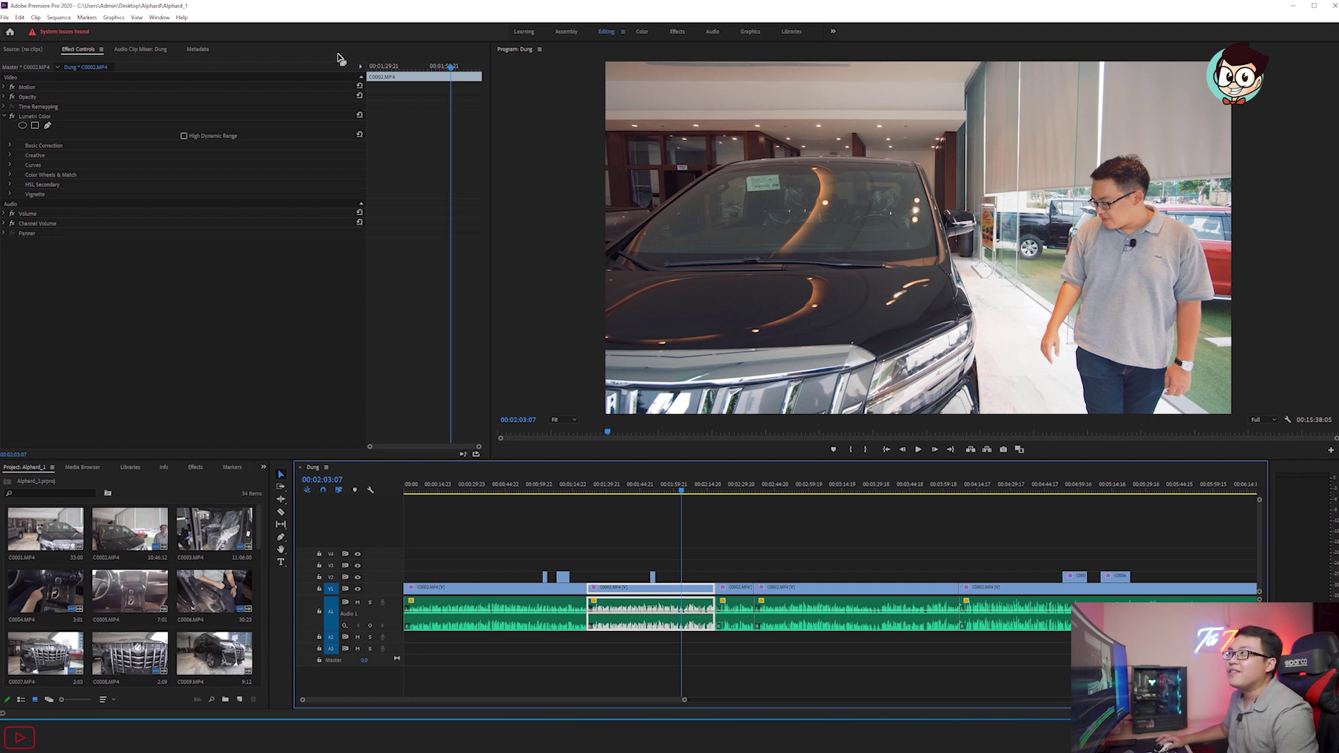
# Show the project items as a list and import the GX010014 video from the Desktop.
pyautogui.click(27, 698)
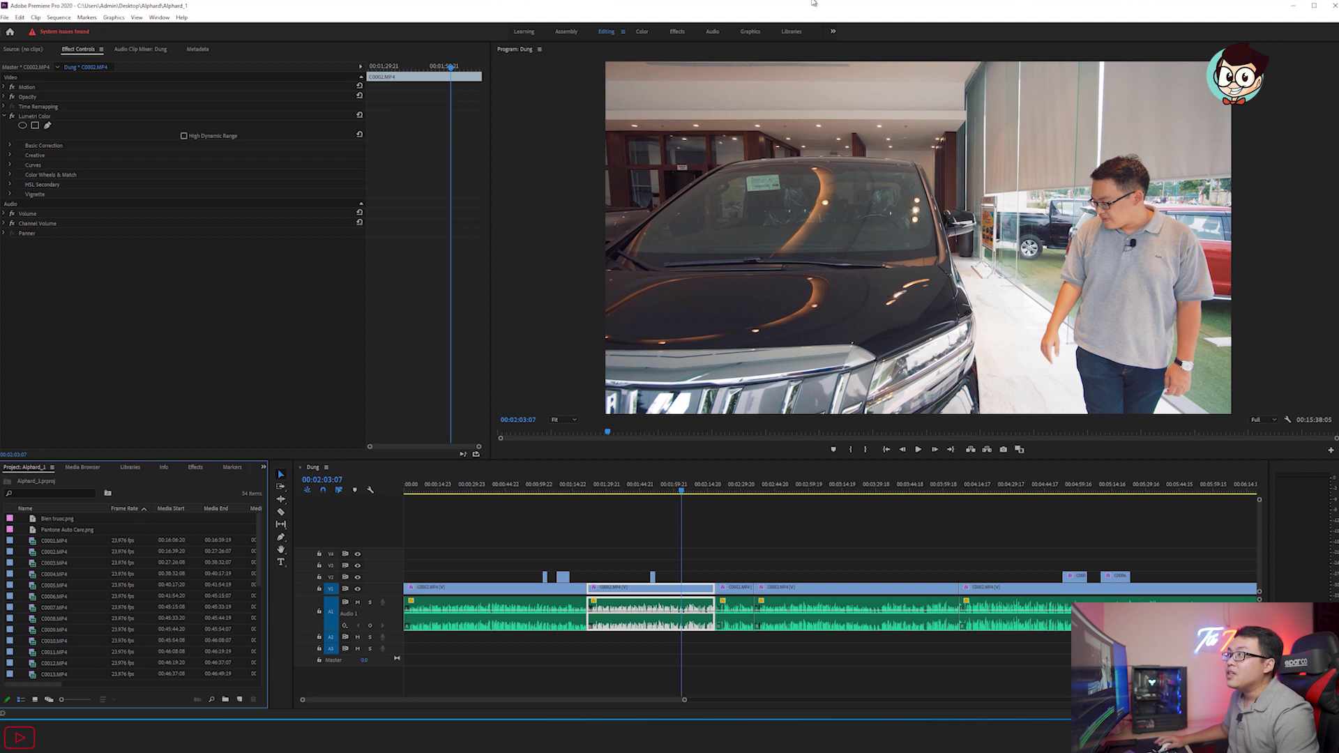
pyautogui.scroll(-3, 88, 570)
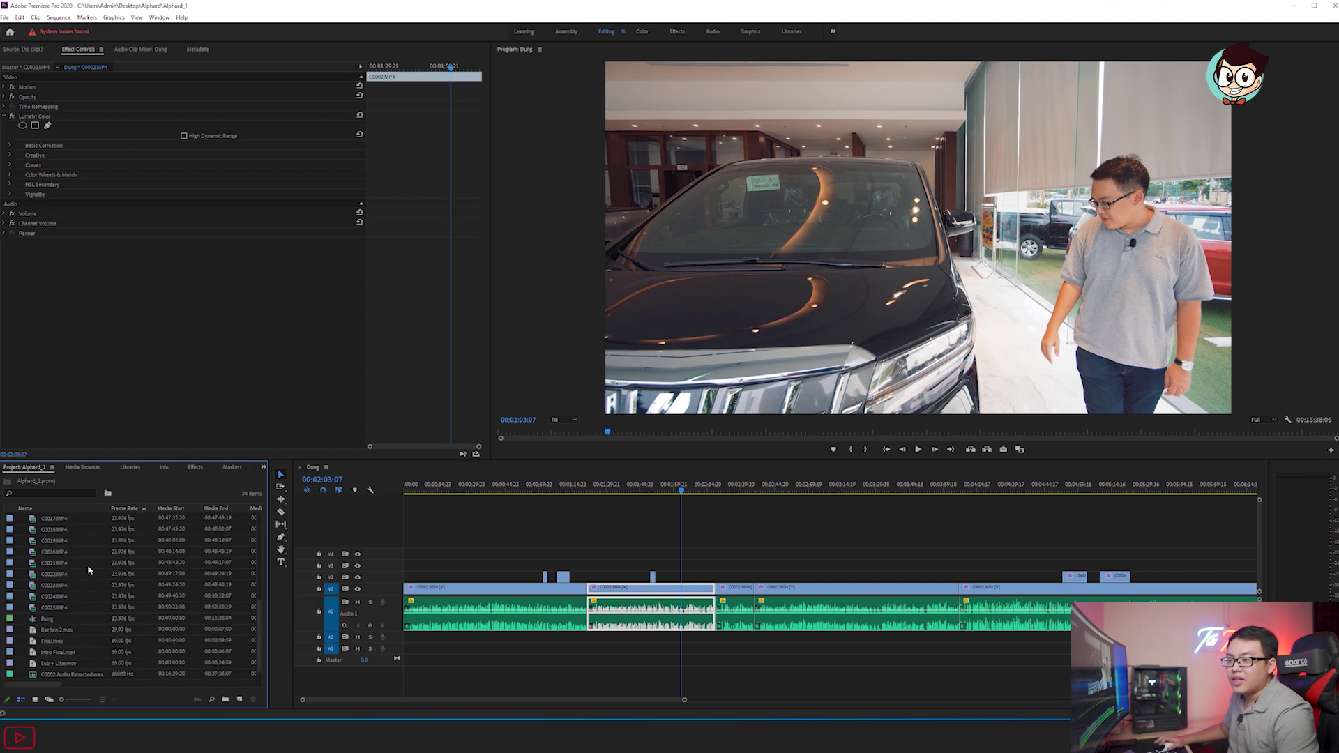
pyautogui.rightClick(149, 493)
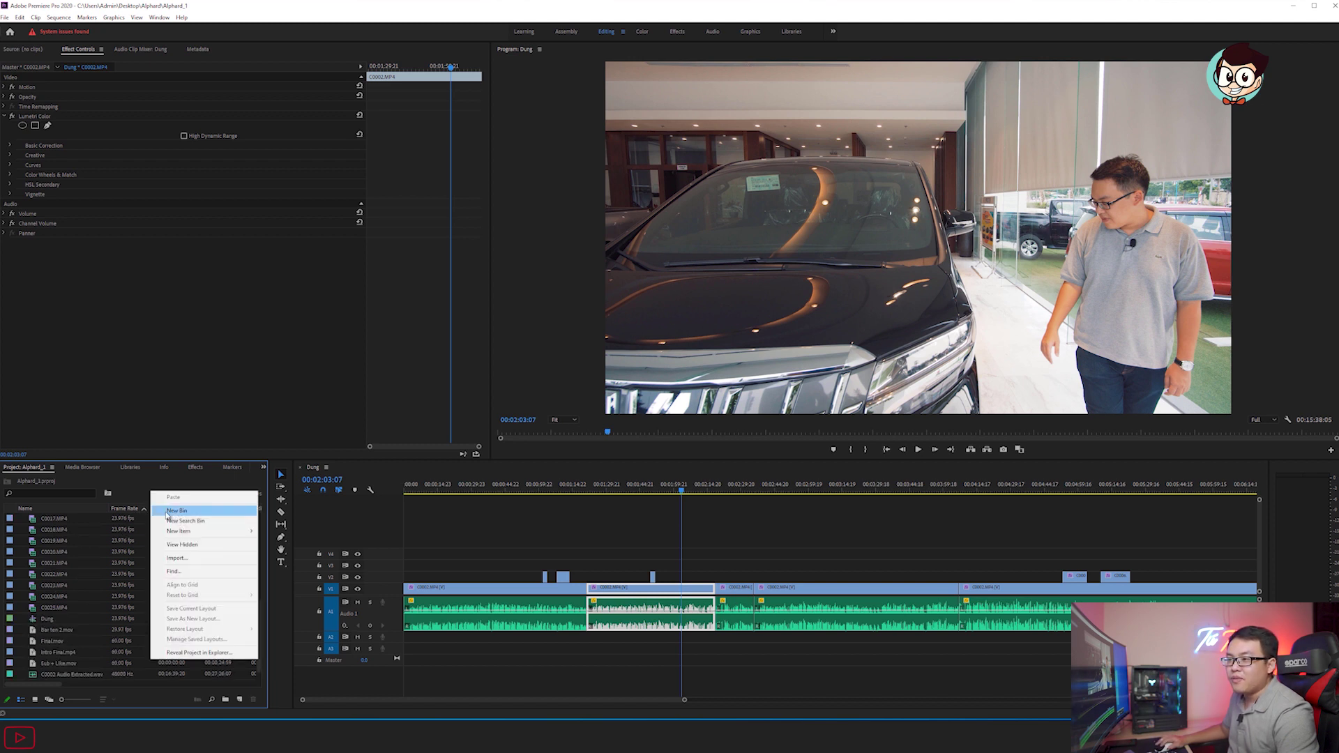
pyautogui.click(174, 559)
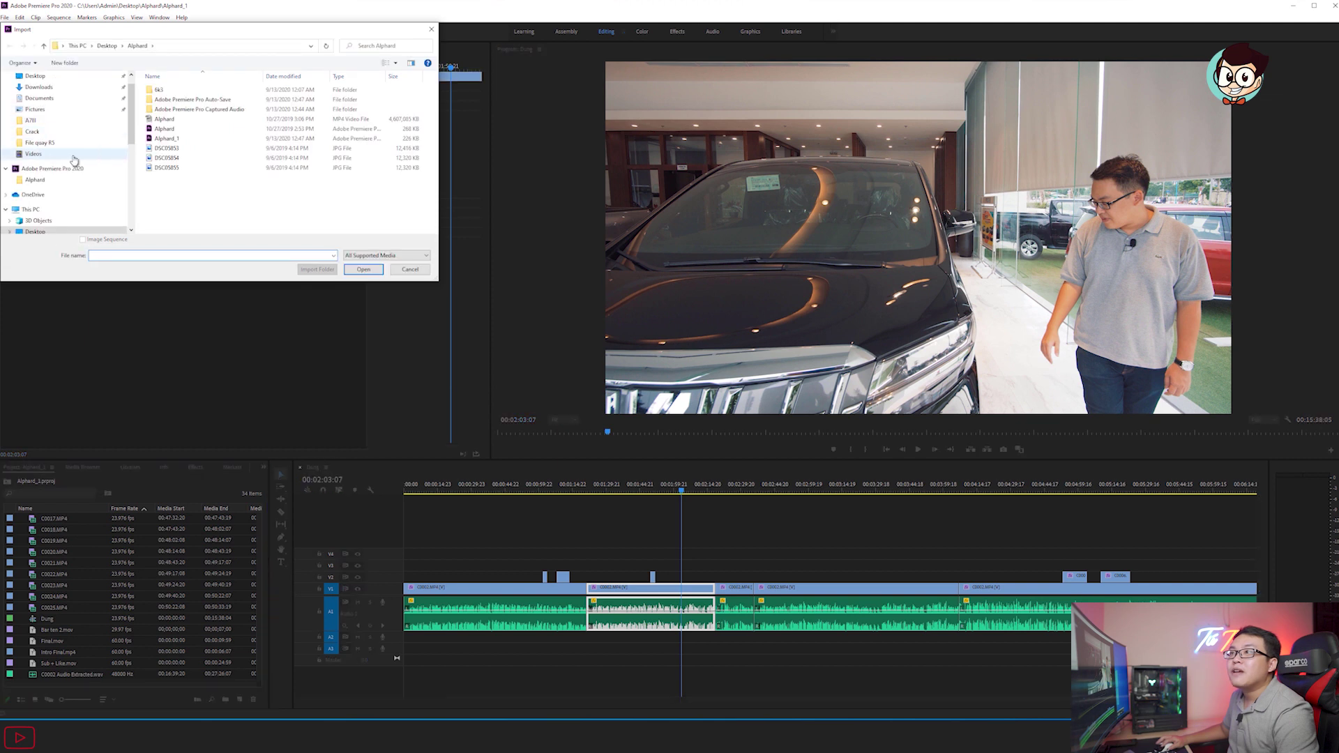
pyautogui.click(56, 232)
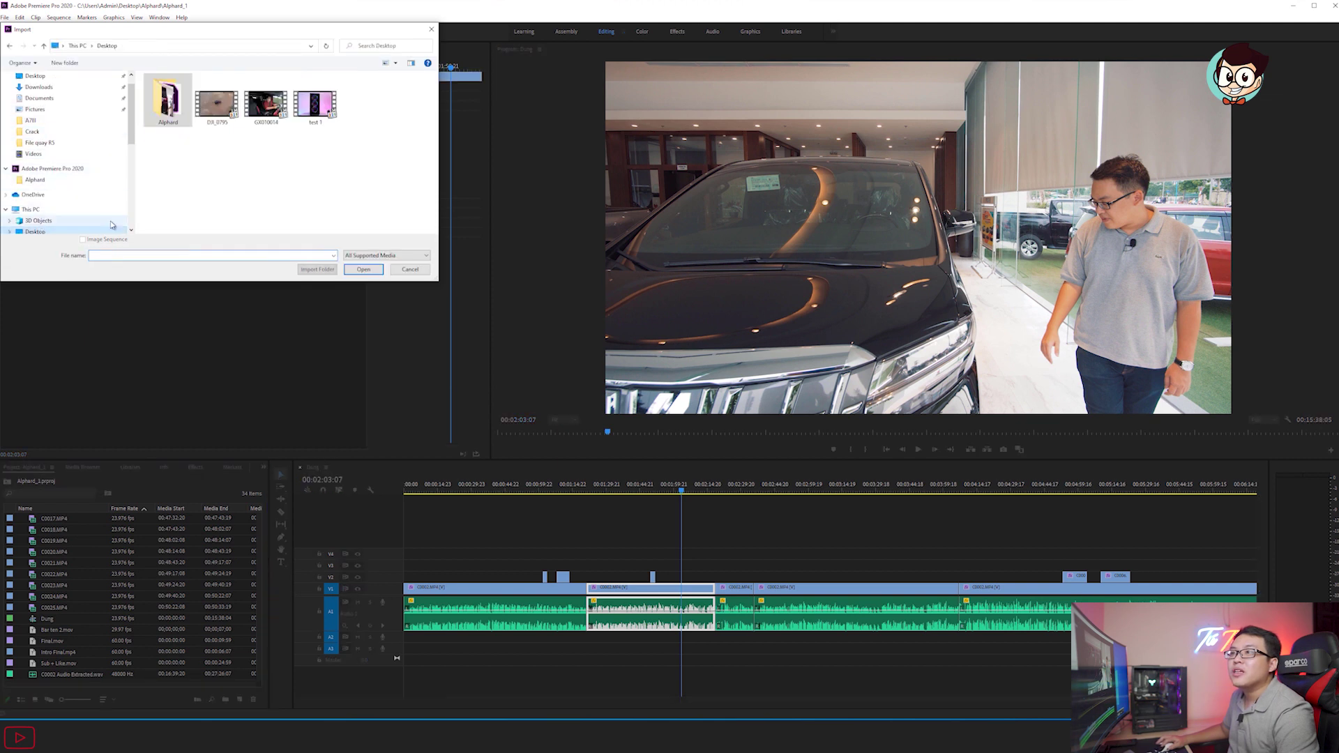
pyautogui.click(259, 120)
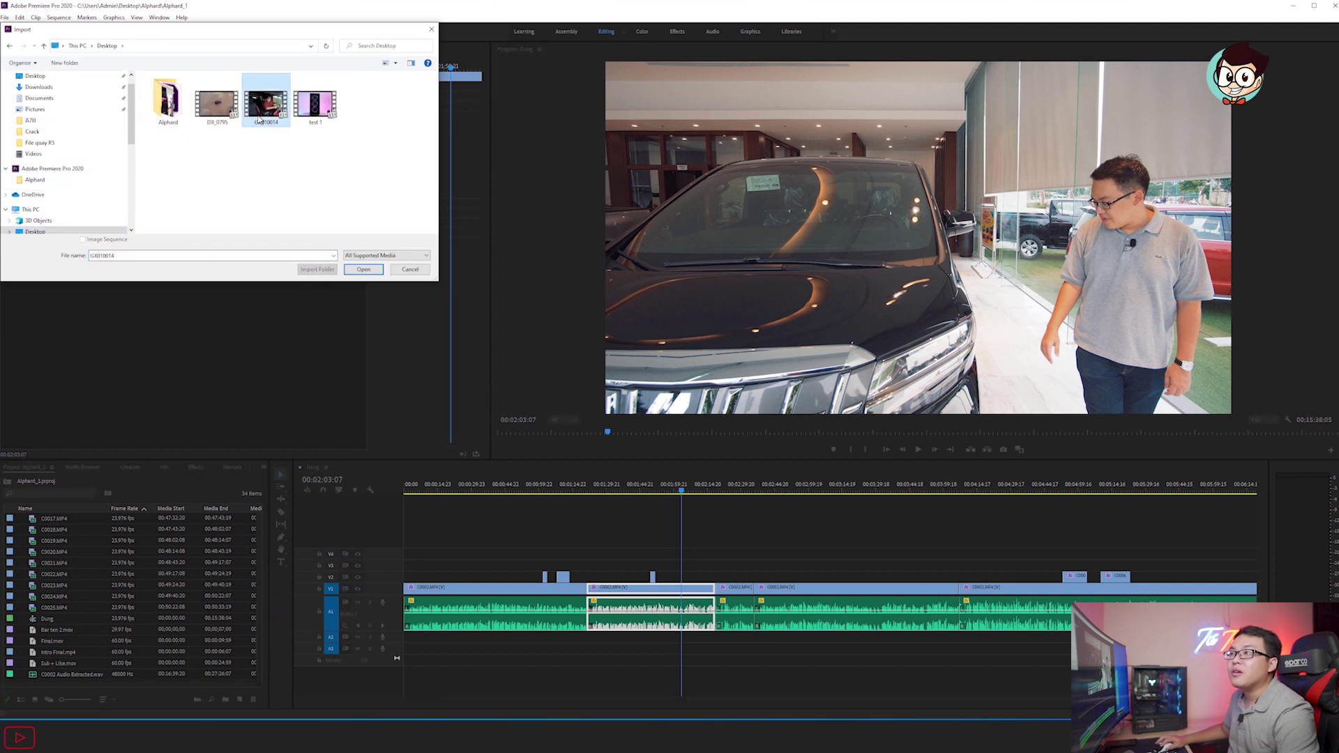
pyautogui.click(364, 269)
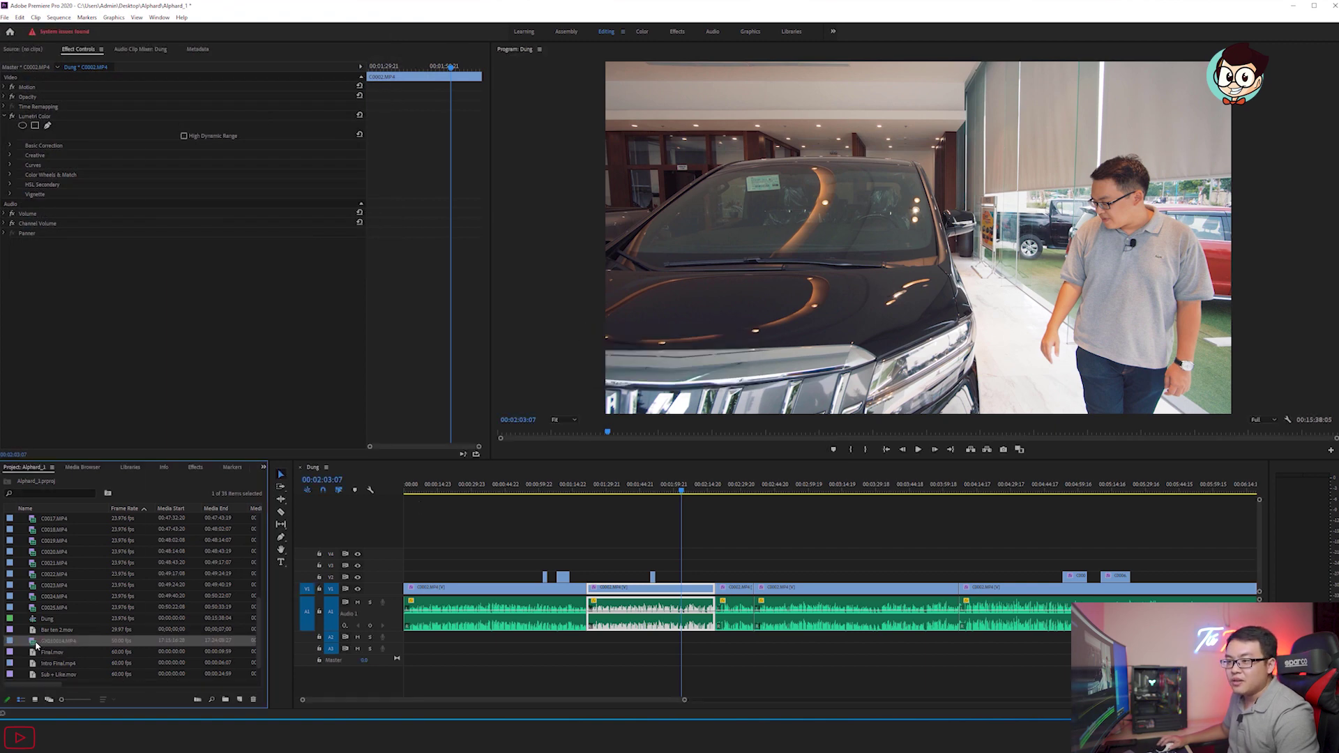
# Create a new sequence from the GX010014.MP4 clip and move its playhead to about 00:00:39:40.
pyautogui.rightClick(36, 642)
pyautogui.click(82, 375)
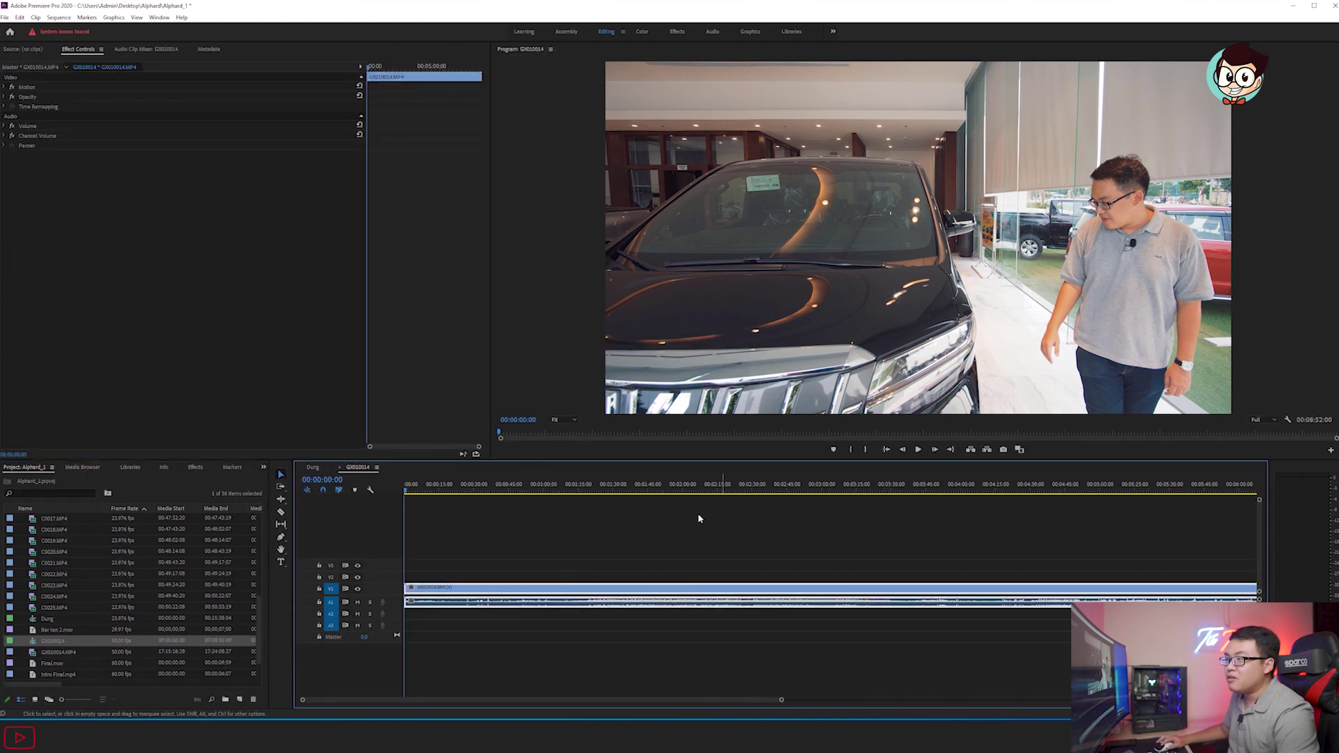
pyautogui.moveTo(489, 492)
pyautogui.mouseDown()
pyautogui.moveTo(454, 490)
pyautogui.moveTo(496, 489)
pyautogui.mouseUp()
# View the file properties of the GX010014.MP4 clip in the timeline, then close them.
pyautogui.rightClick(521, 594)
pyautogui.click(548, 572)
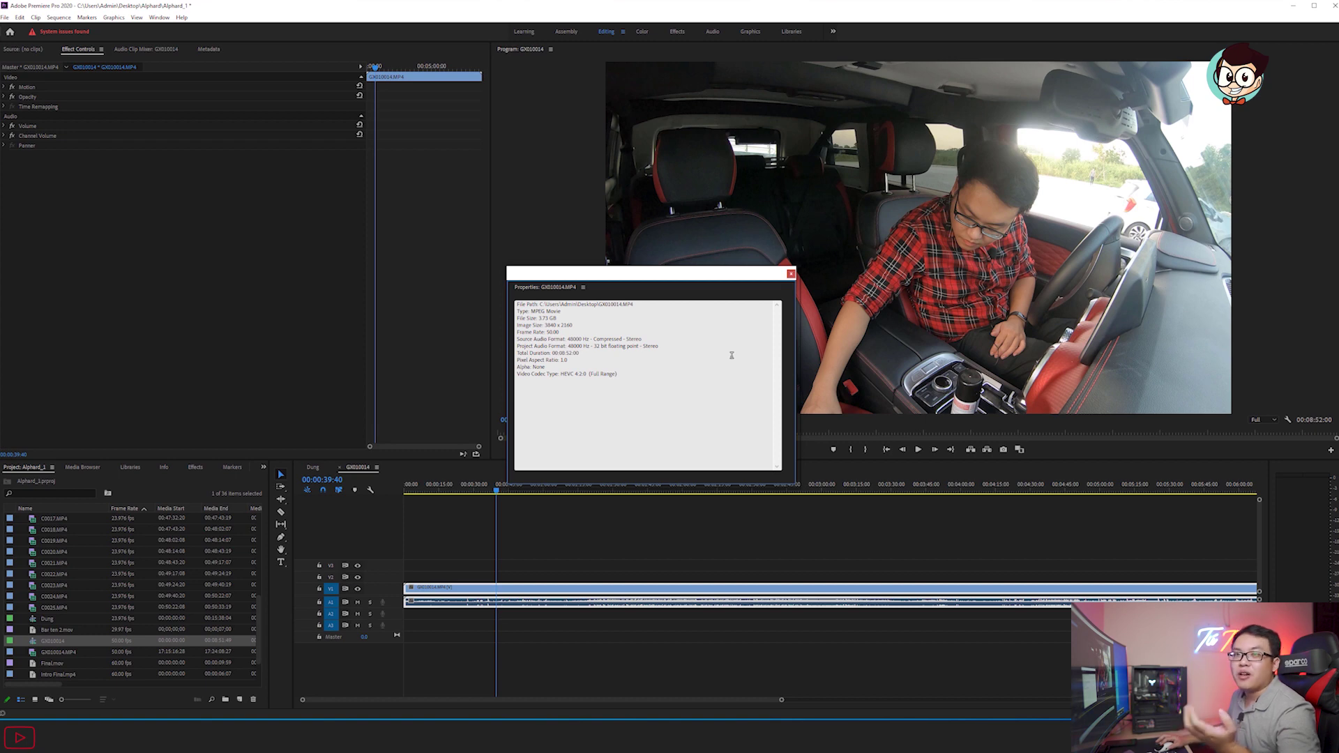
pyautogui.click(791, 274)
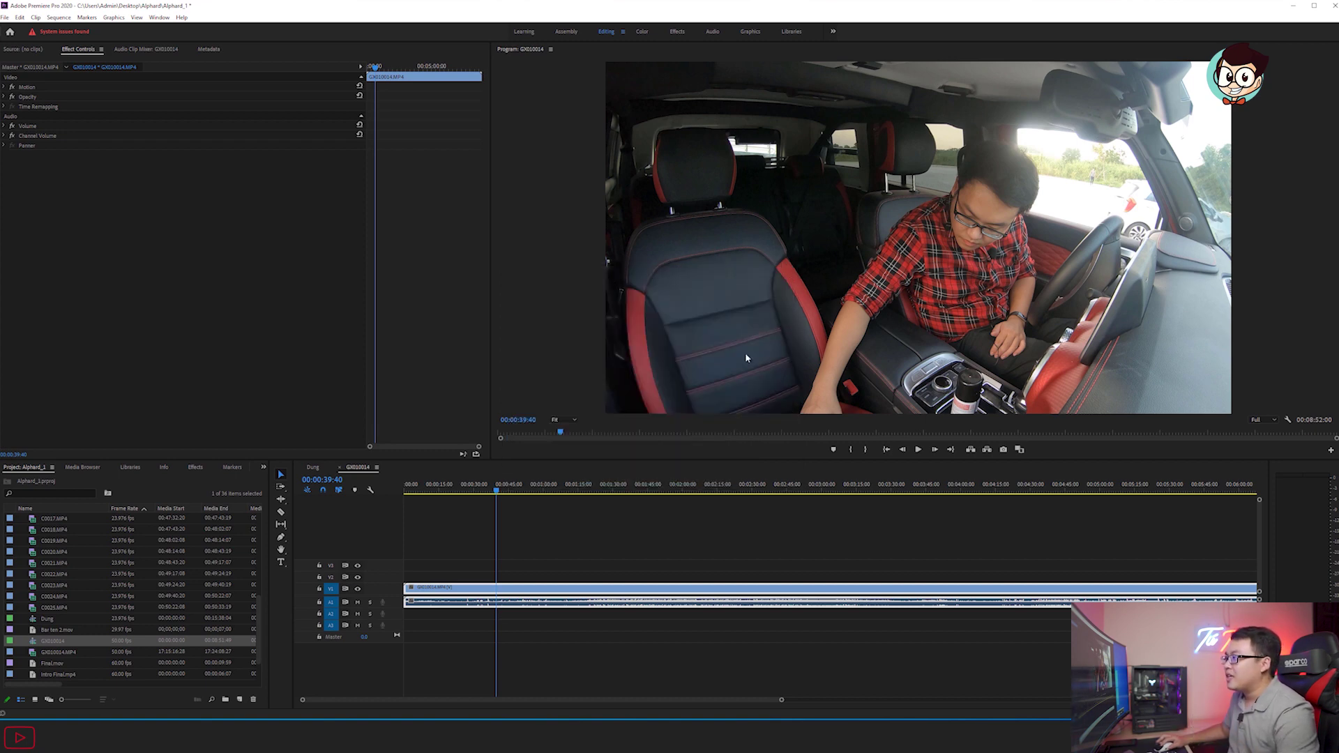
# Play the GX010014 sequence from just before two minutes and again past three minutes, checking the CPU usage in Task Manager.
pyautogui.click(665, 481)
pyautogui.press('space')
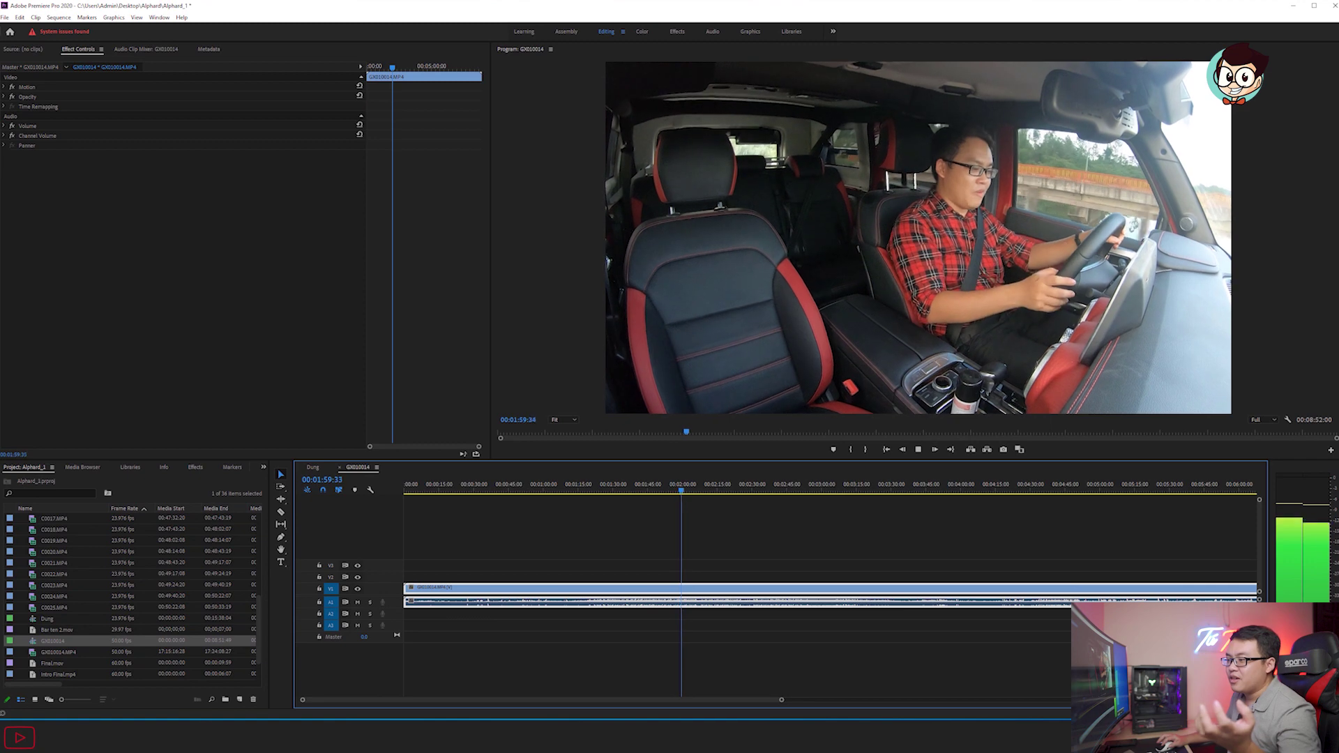
pyautogui.hotkey('ctrl', 'shift', 'Escape')
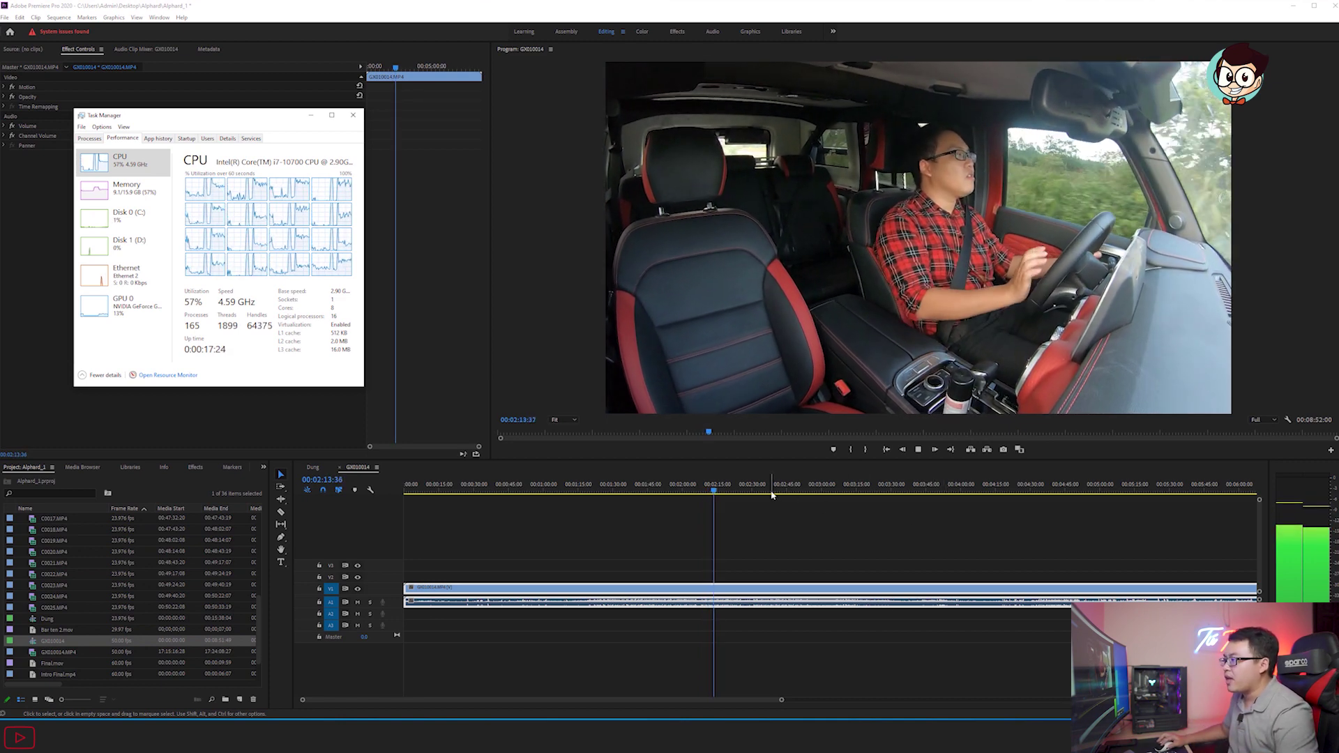
pyautogui.click(742, 486)
pyautogui.moveTo(742, 486); pyautogui.dragTo(847, 486)
pyautogui.press('space')
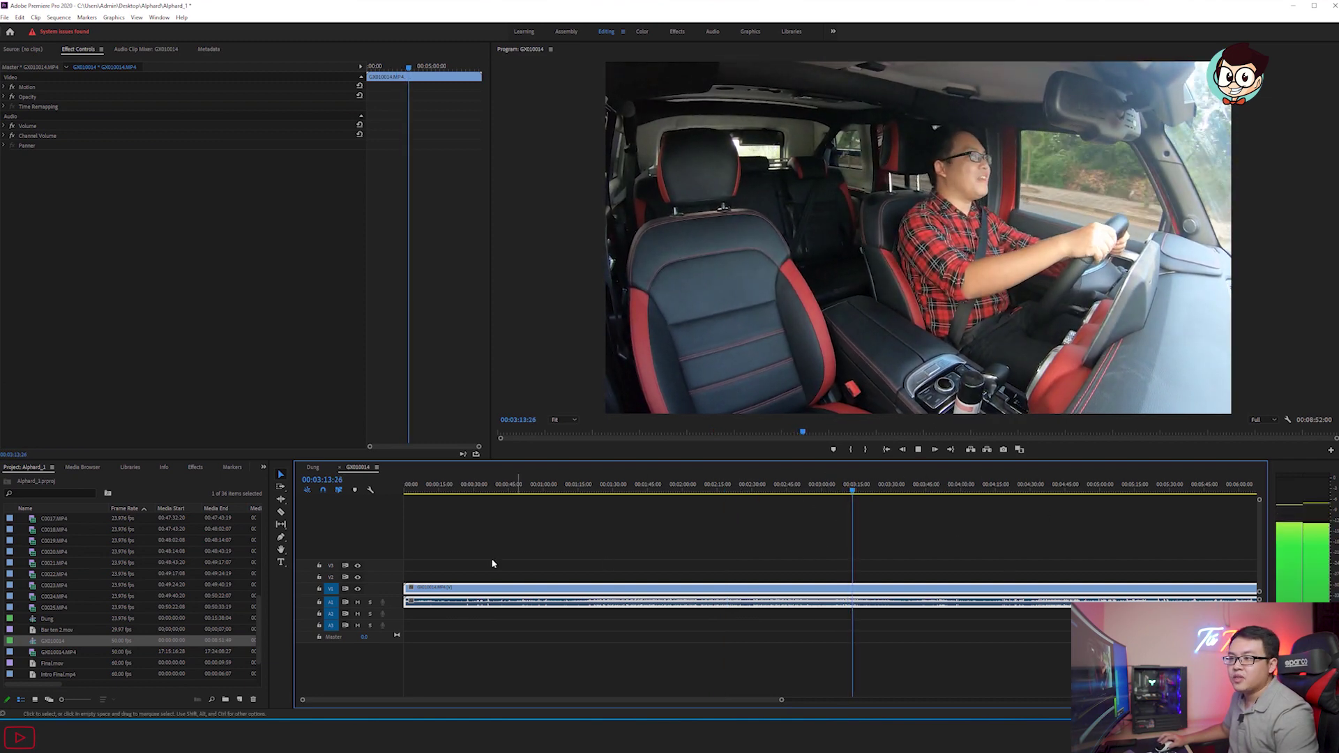
pyautogui.press('space')
# Import the DJI_0795 video from the Desktop into the project.
pyautogui.rightClick(179, 486)
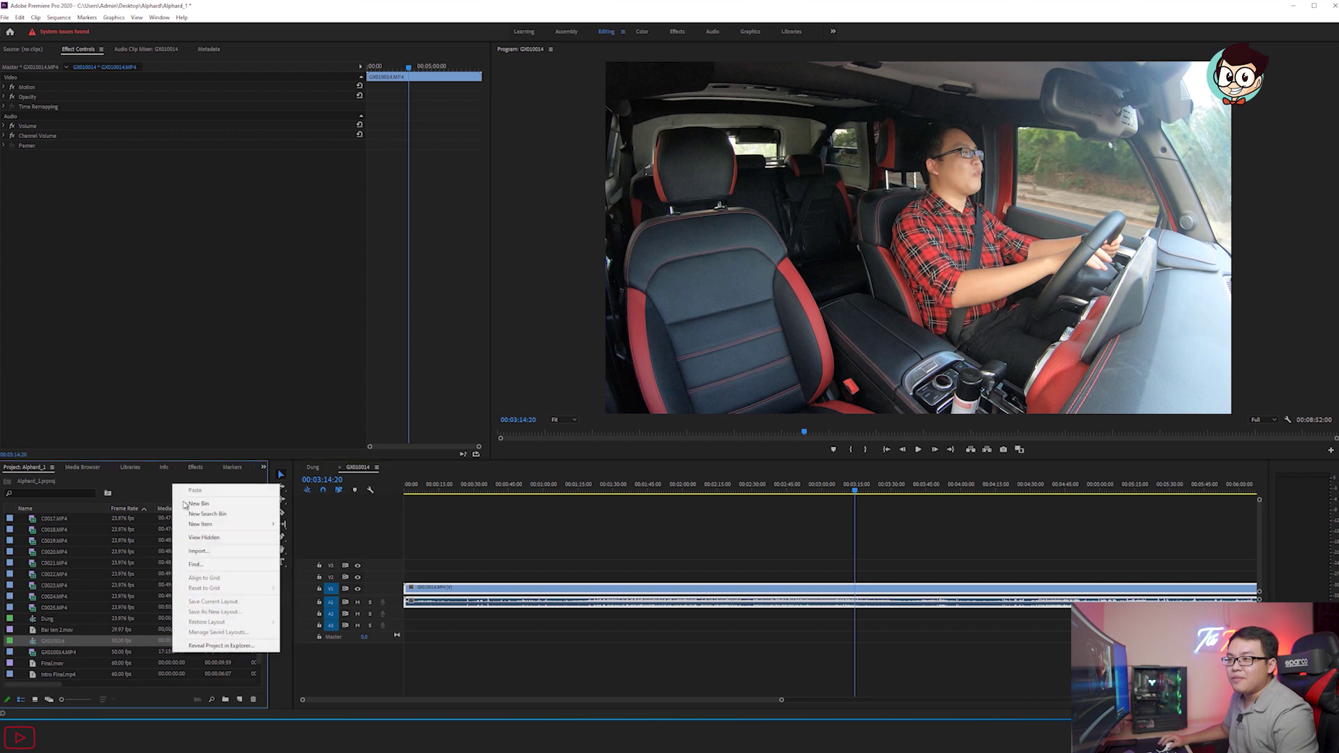
pyautogui.click(192, 549)
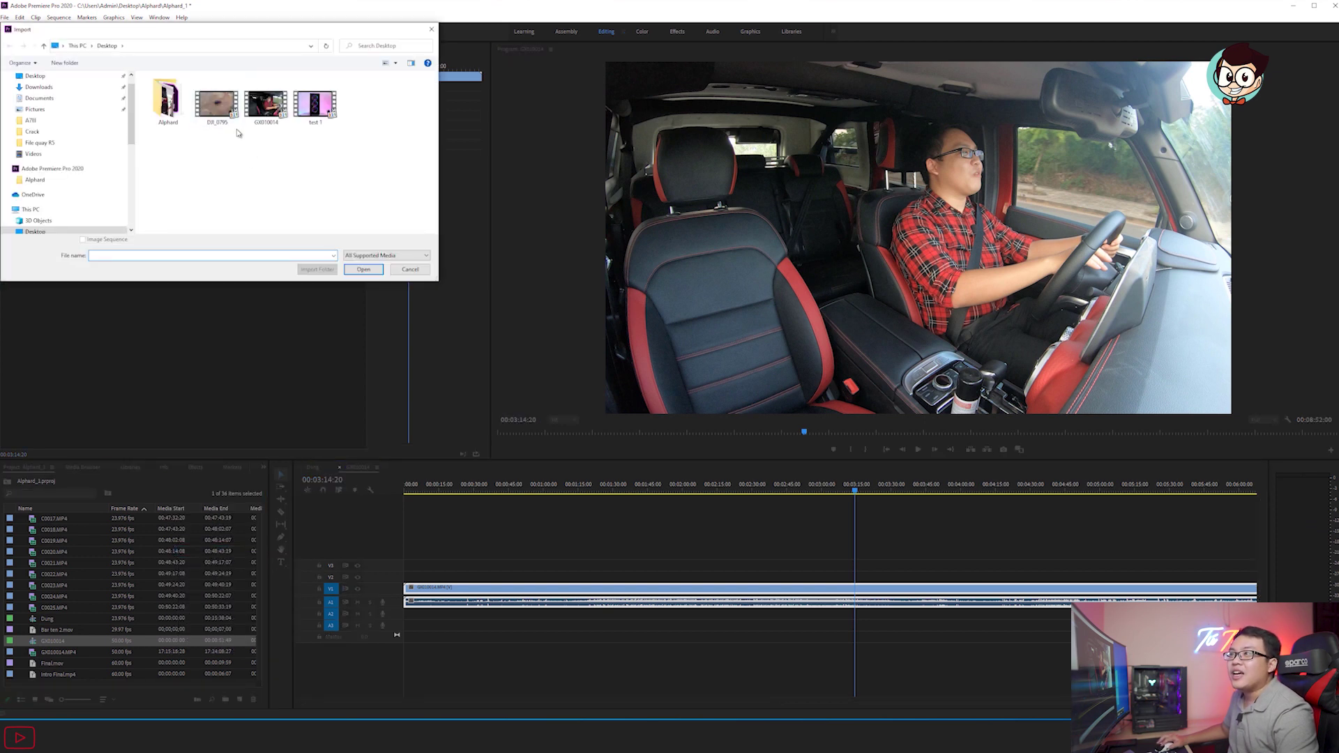
pyautogui.doubleClick(217, 103)
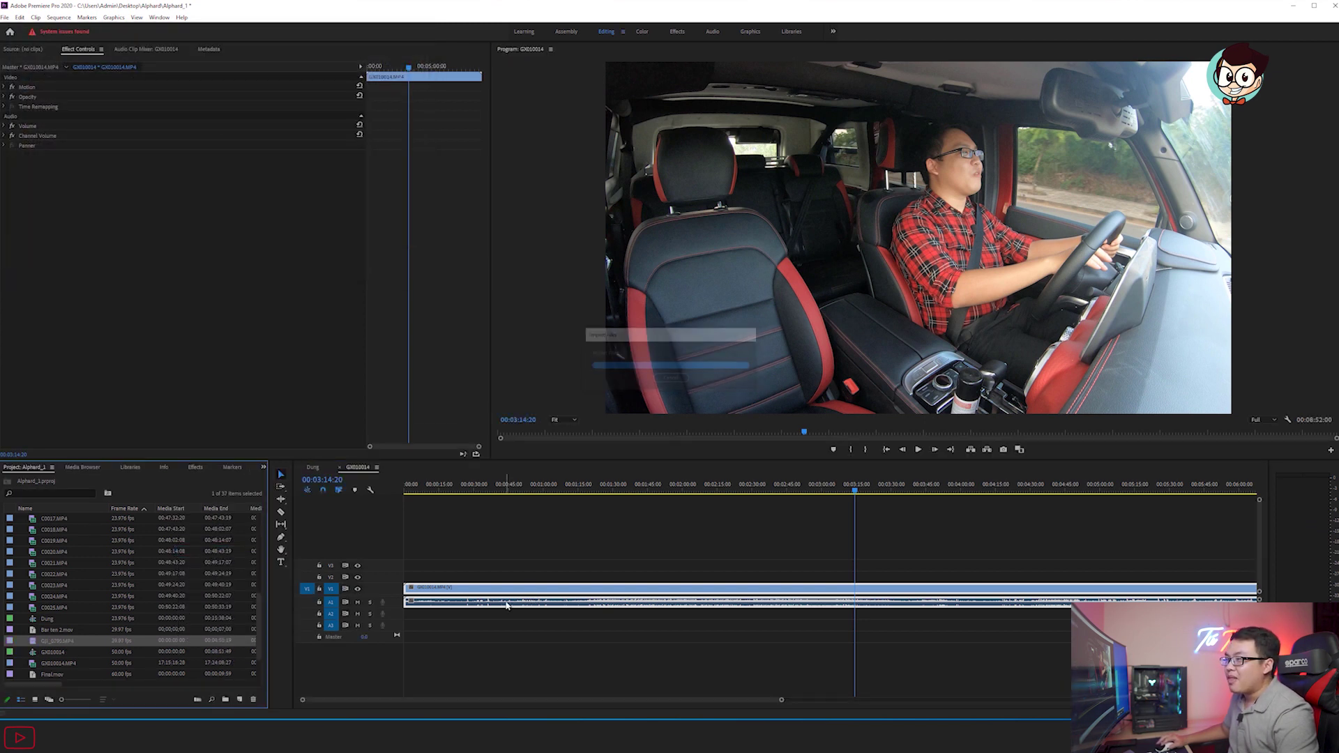
# Create a new sequence from the DJI_0795.MP4 clip and expand its Video 1 track.
pyautogui.rightClick(35, 643)
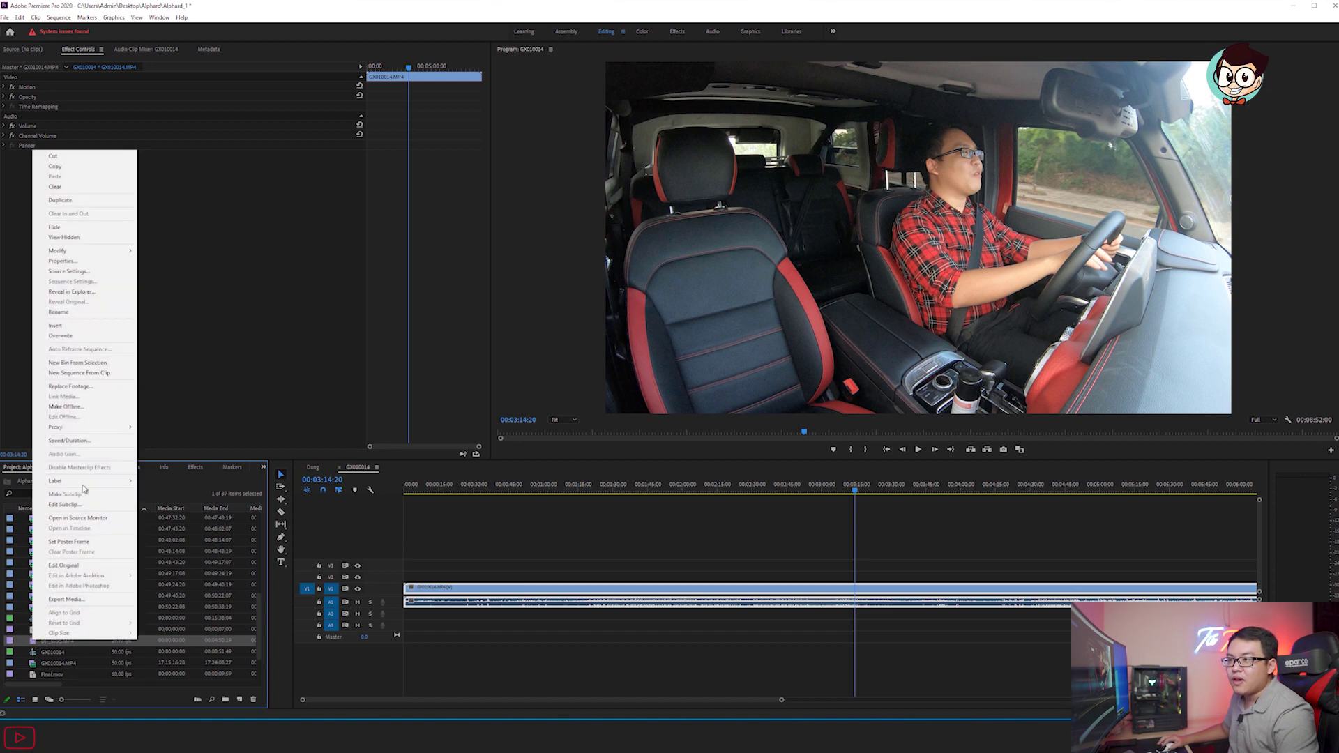
pyautogui.click(95, 375)
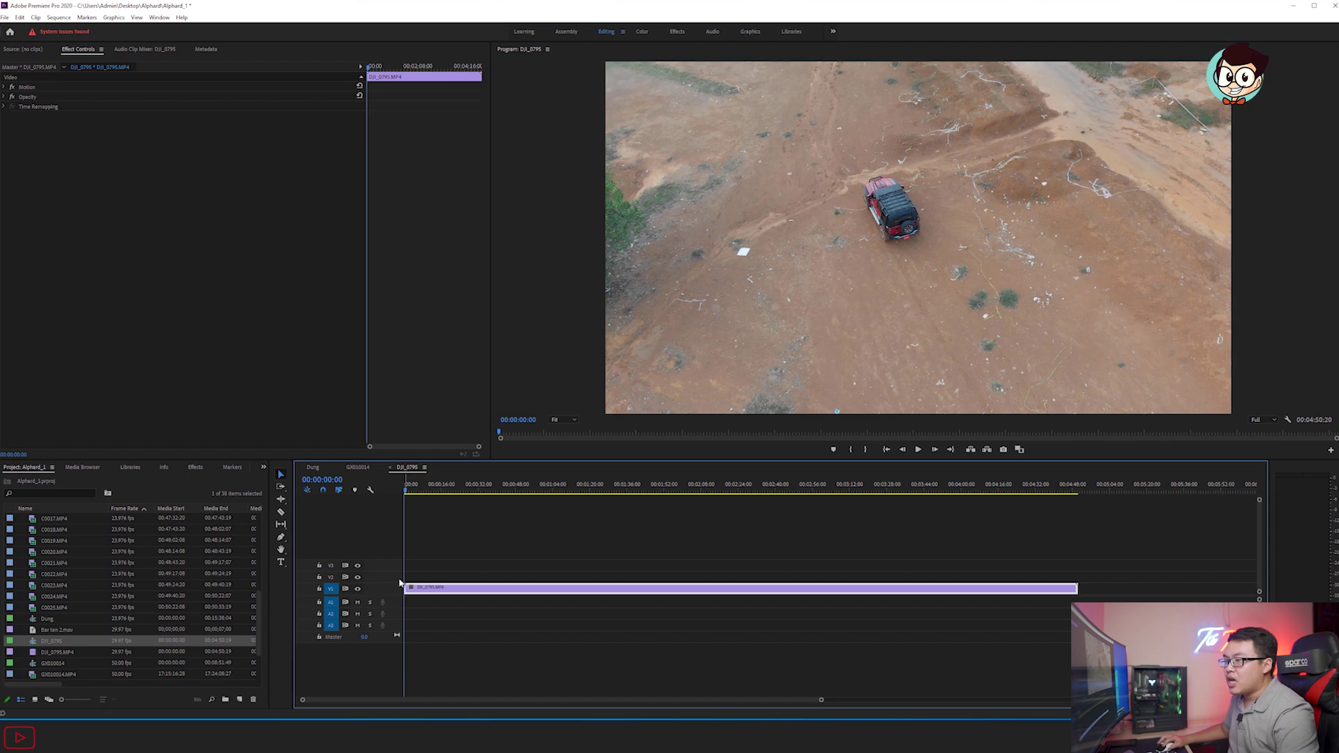
pyautogui.doubleClick(398, 592)
# Play short stretches of the DJI_0795 sequence from several points within its first 15 seconds to check playback smoothness.
pyautogui.moveTo(415, 491)
pyautogui.mouseDown()
pyautogui.moveTo(430, 490)
pyautogui.moveTo(417, 490)
pyautogui.mouseUp()
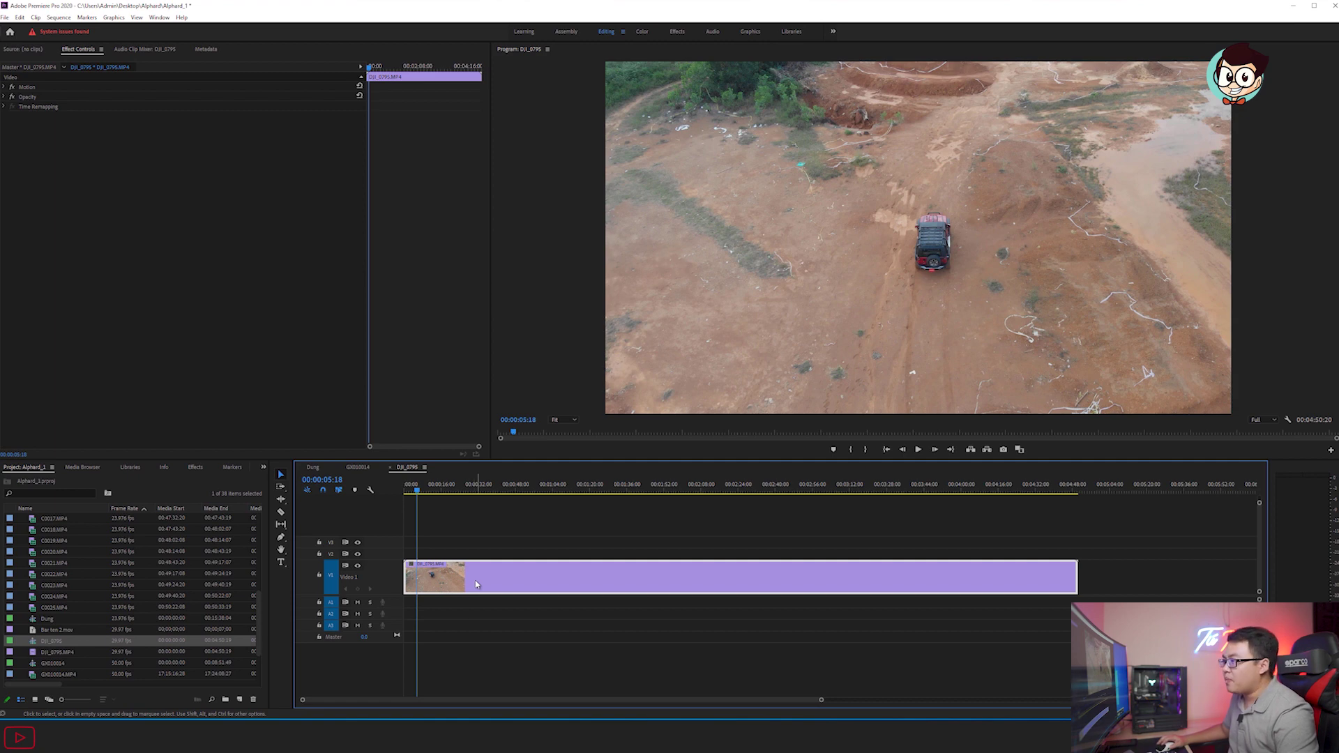
pyautogui.press('space')
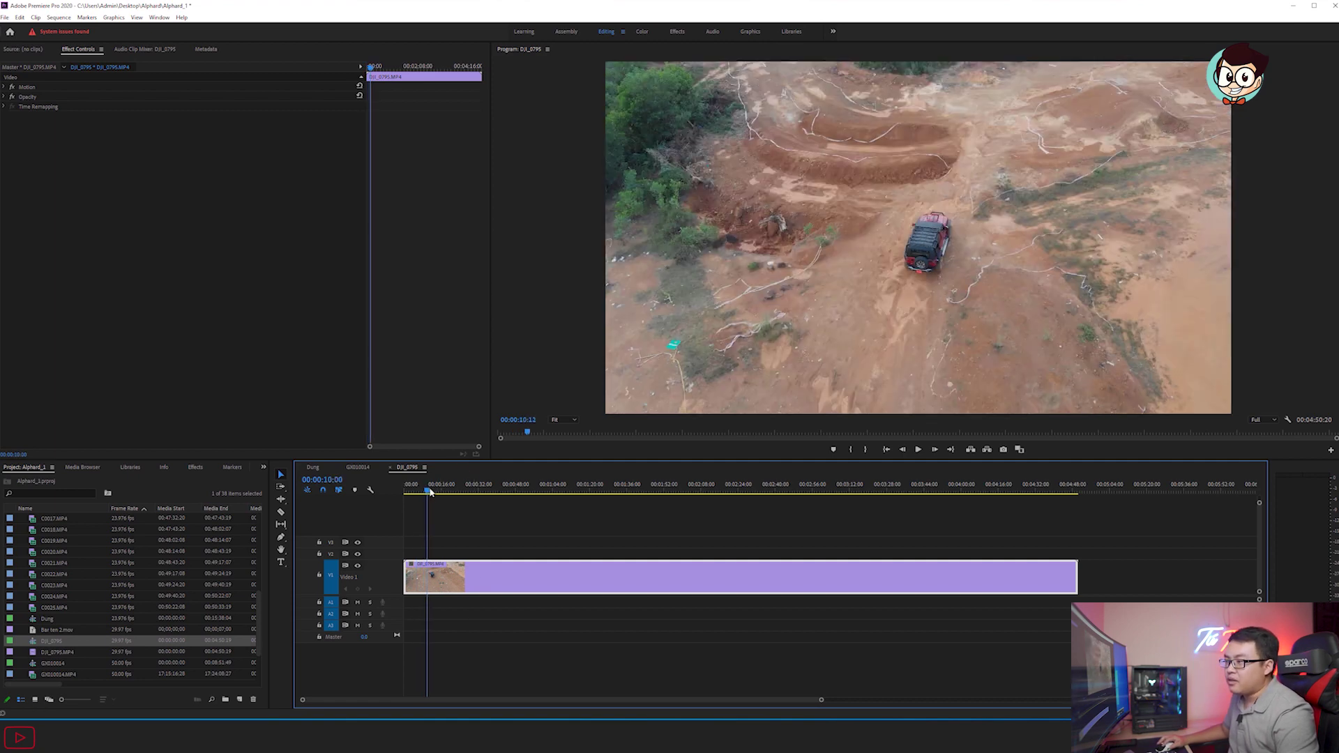
pyautogui.click(427, 490)
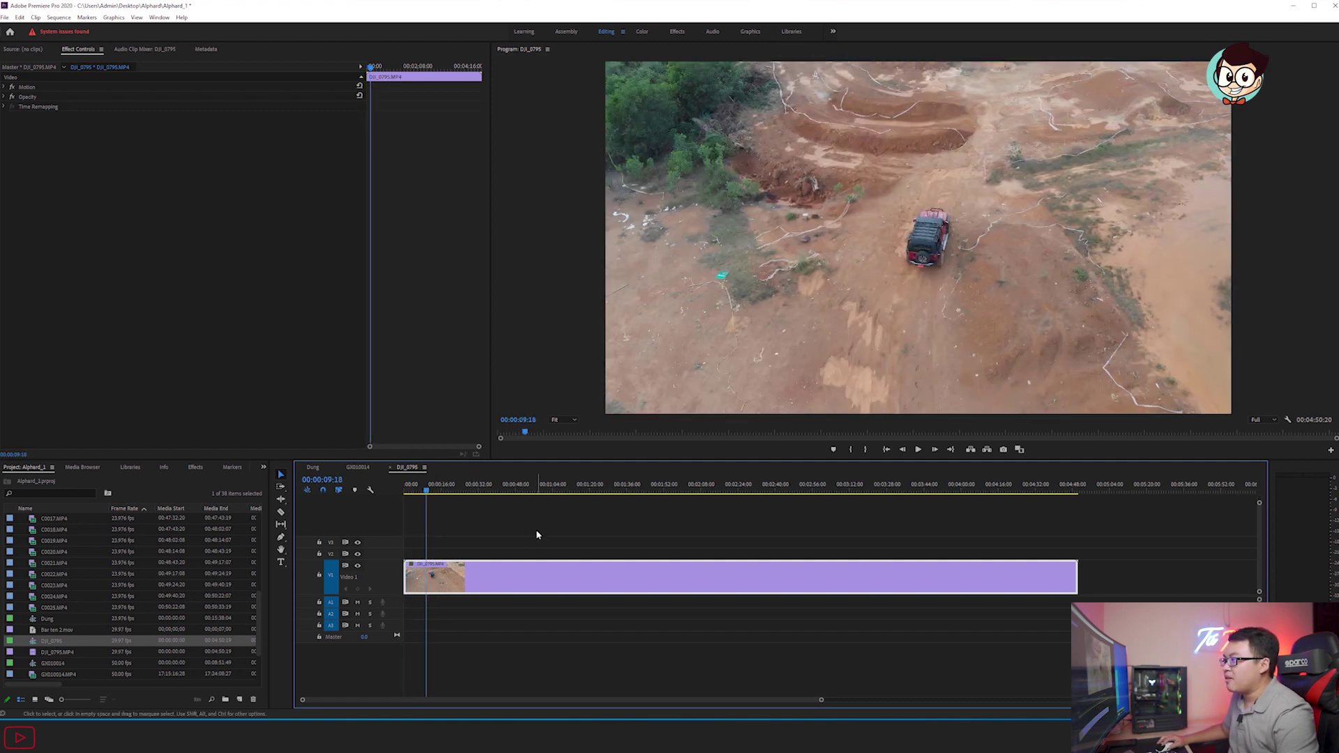
pyautogui.press('space')
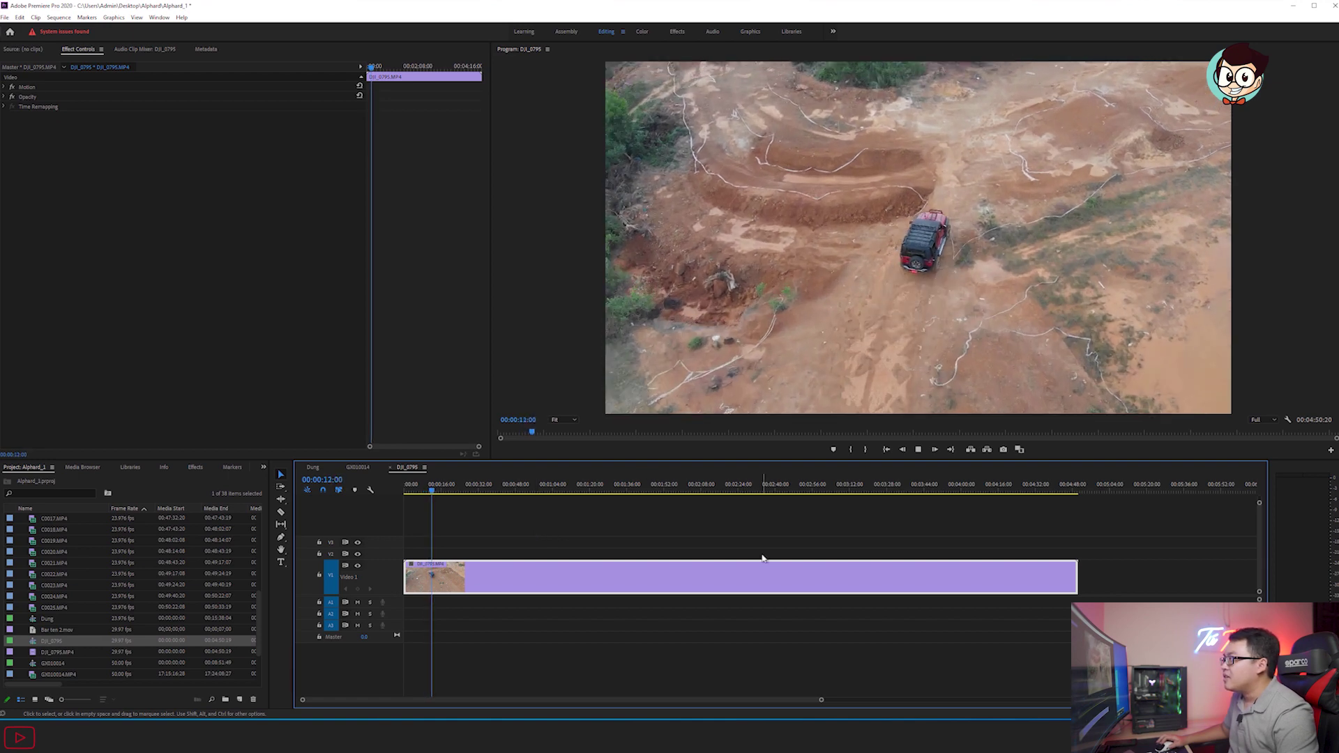
pyautogui.click(438, 497)
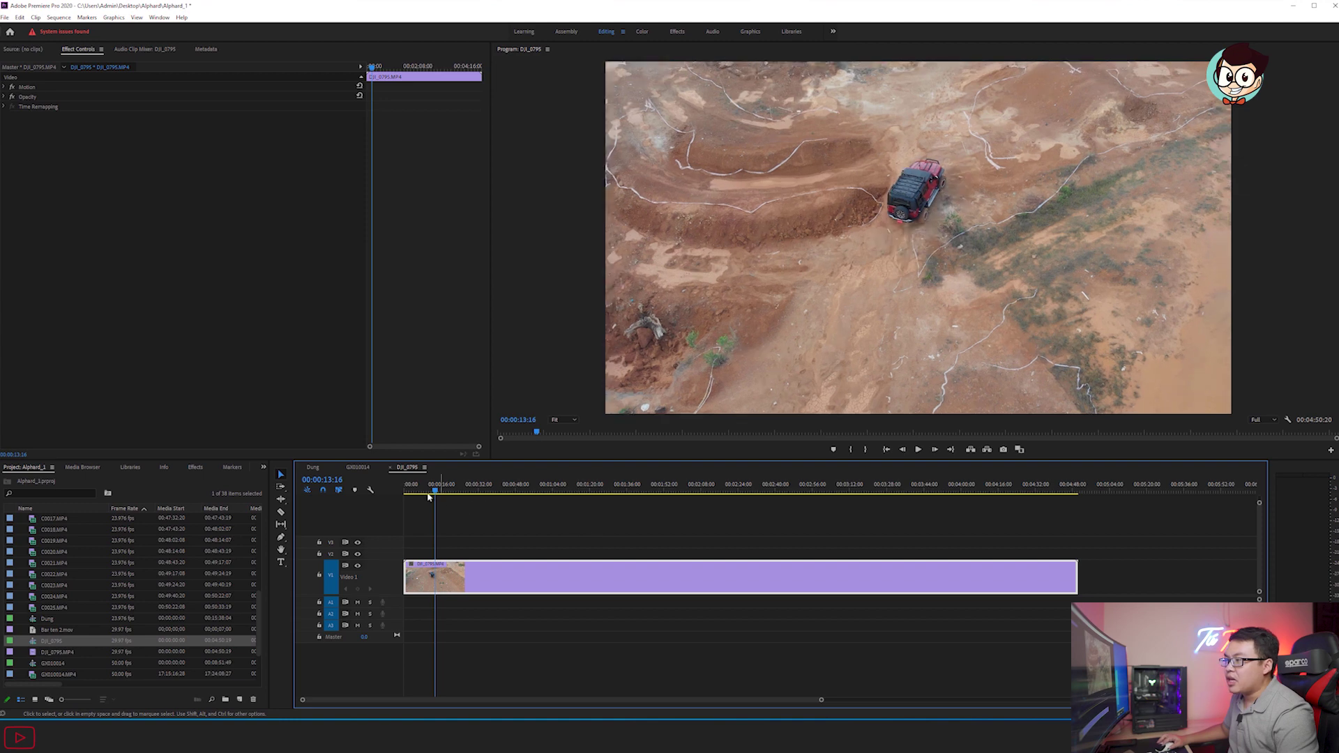
pyautogui.click(451, 492)
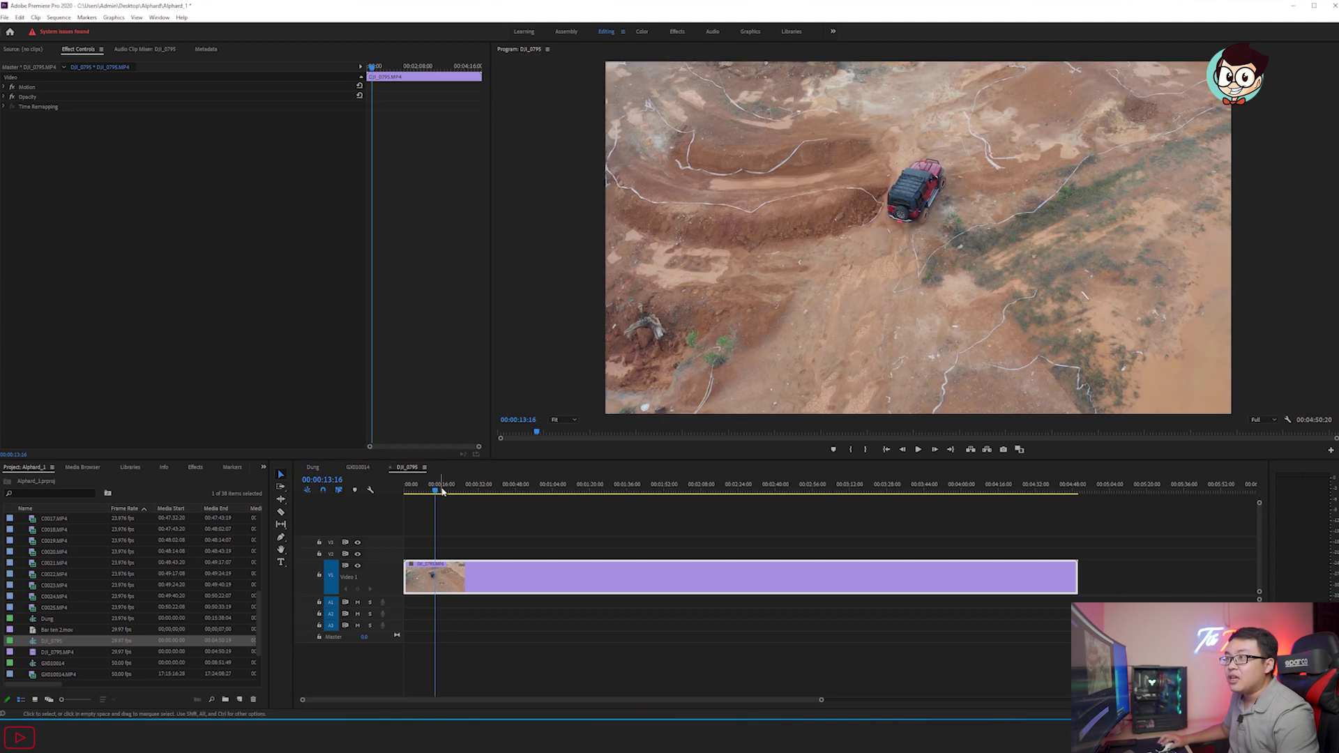
# Play the DJI_0795 sequence from about 00:00:13:16 and again past 1:20 and 2:30, checking the CPU usage in Task Manager.
pyautogui.press('space')
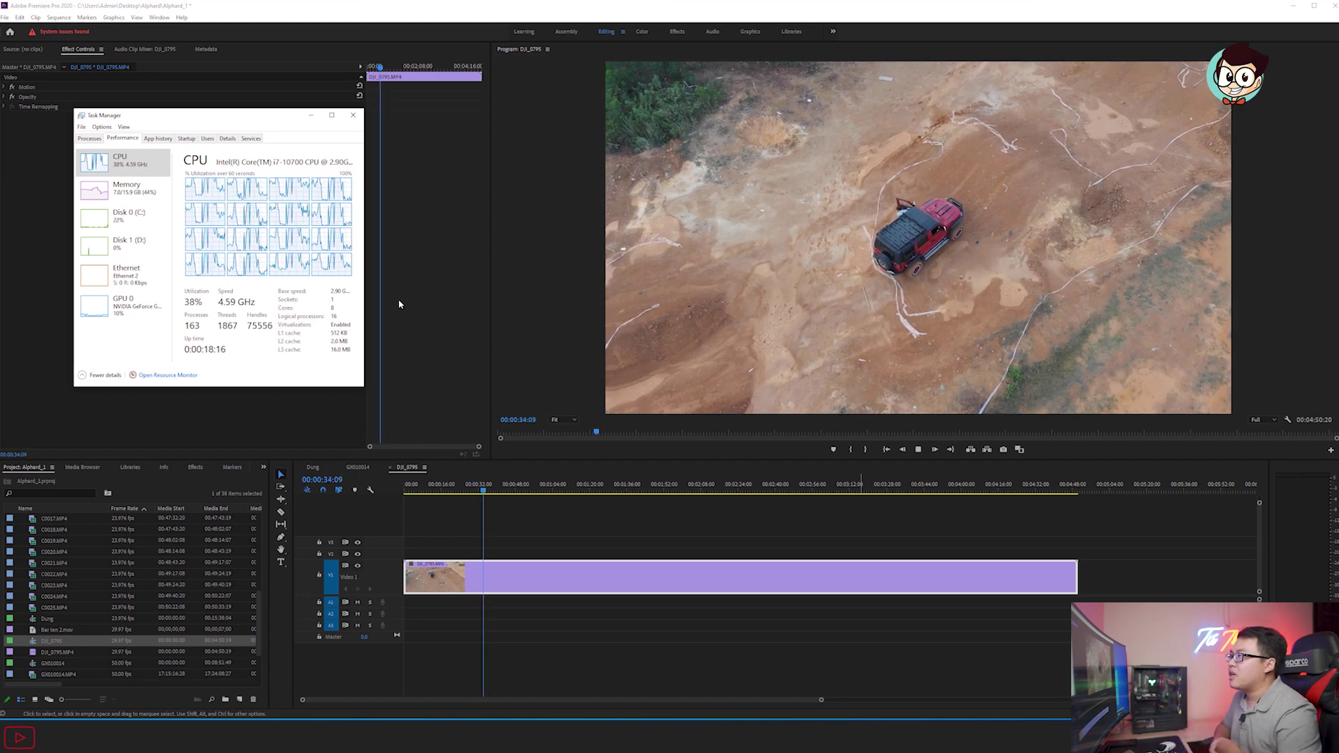
pyautogui.click(604, 492)
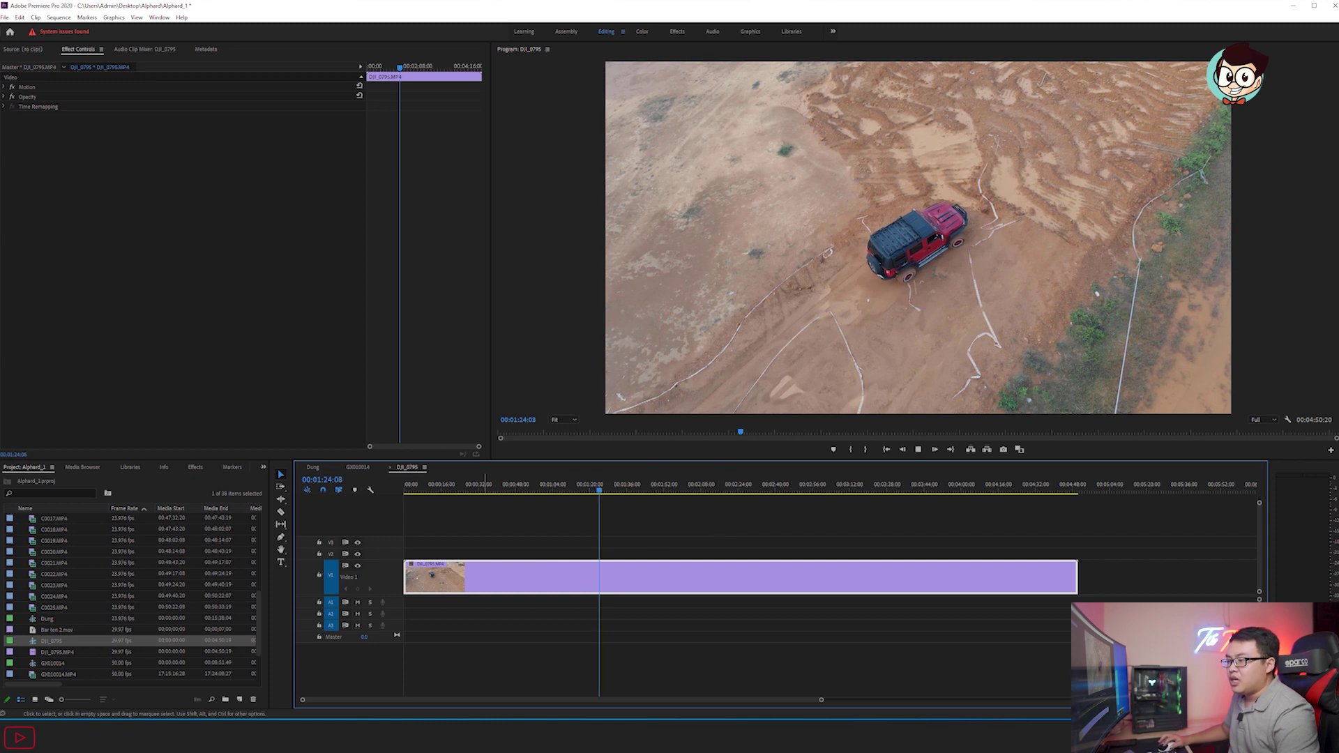
pyautogui.hotkey('ctrl', 'shift', 'Escape')
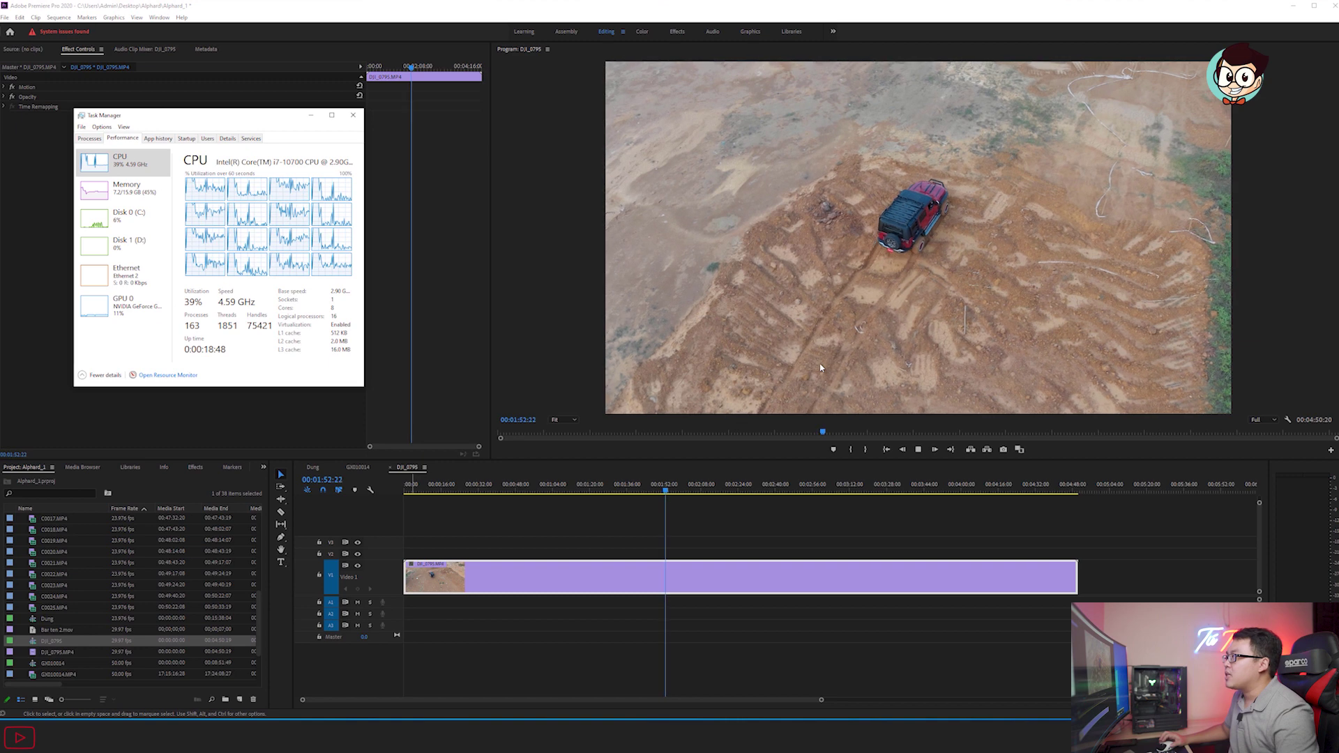
pyautogui.moveTo(676, 494); pyautogui.dragTo(757, 495)
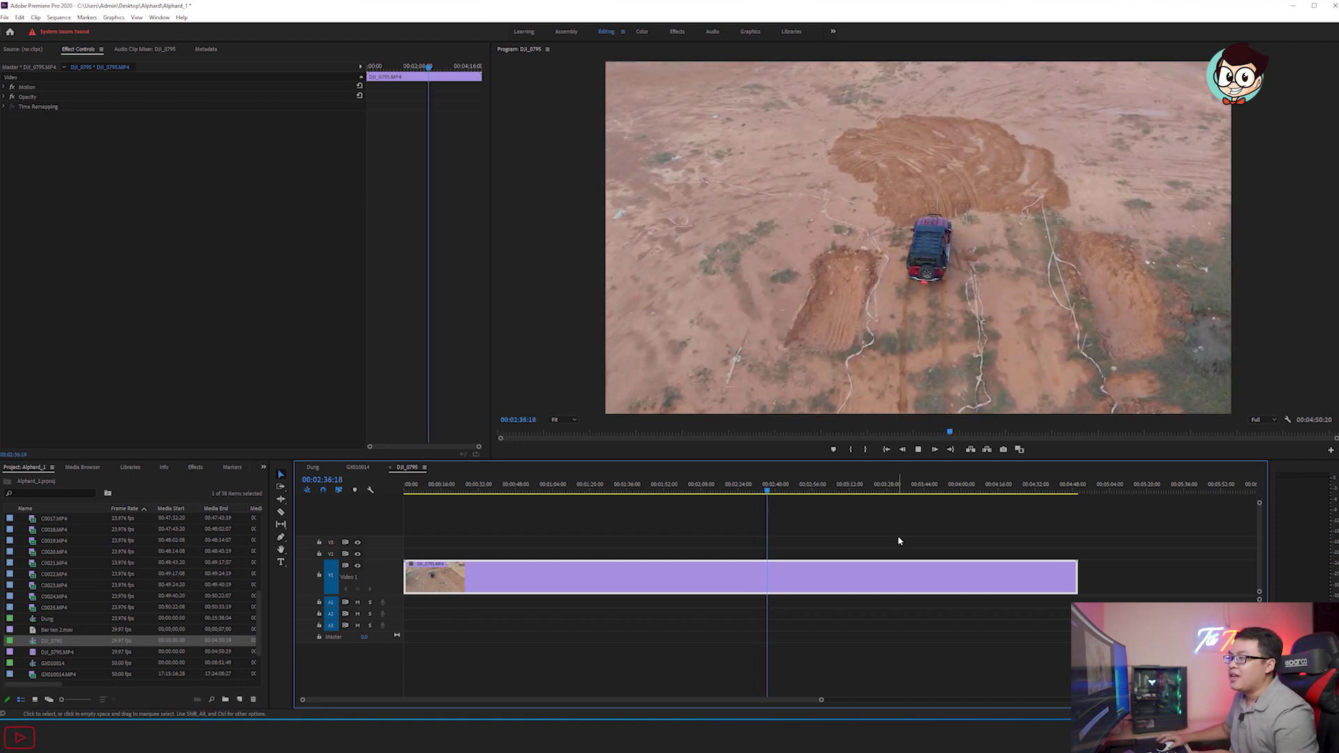
pyautogui.hotkey('ctrl', 'shift', 'Escape')
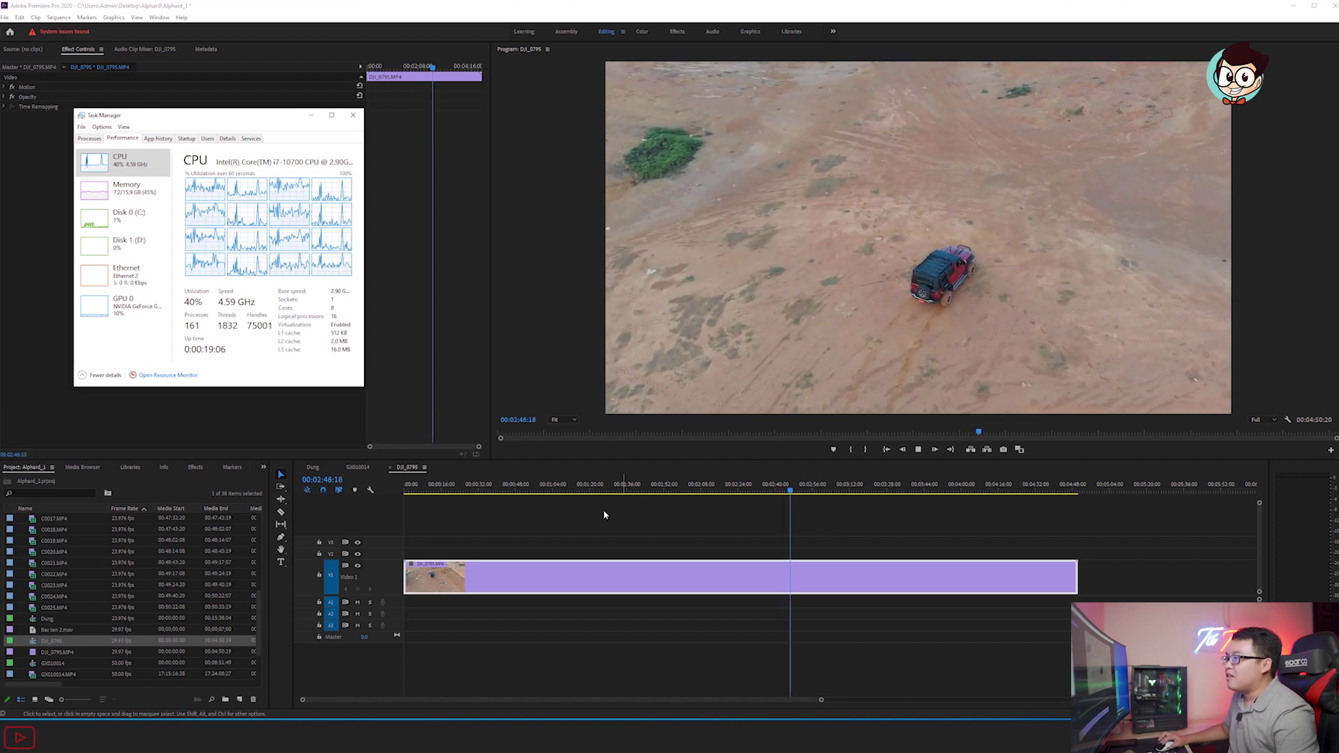
pyautogui.click(761, 488)
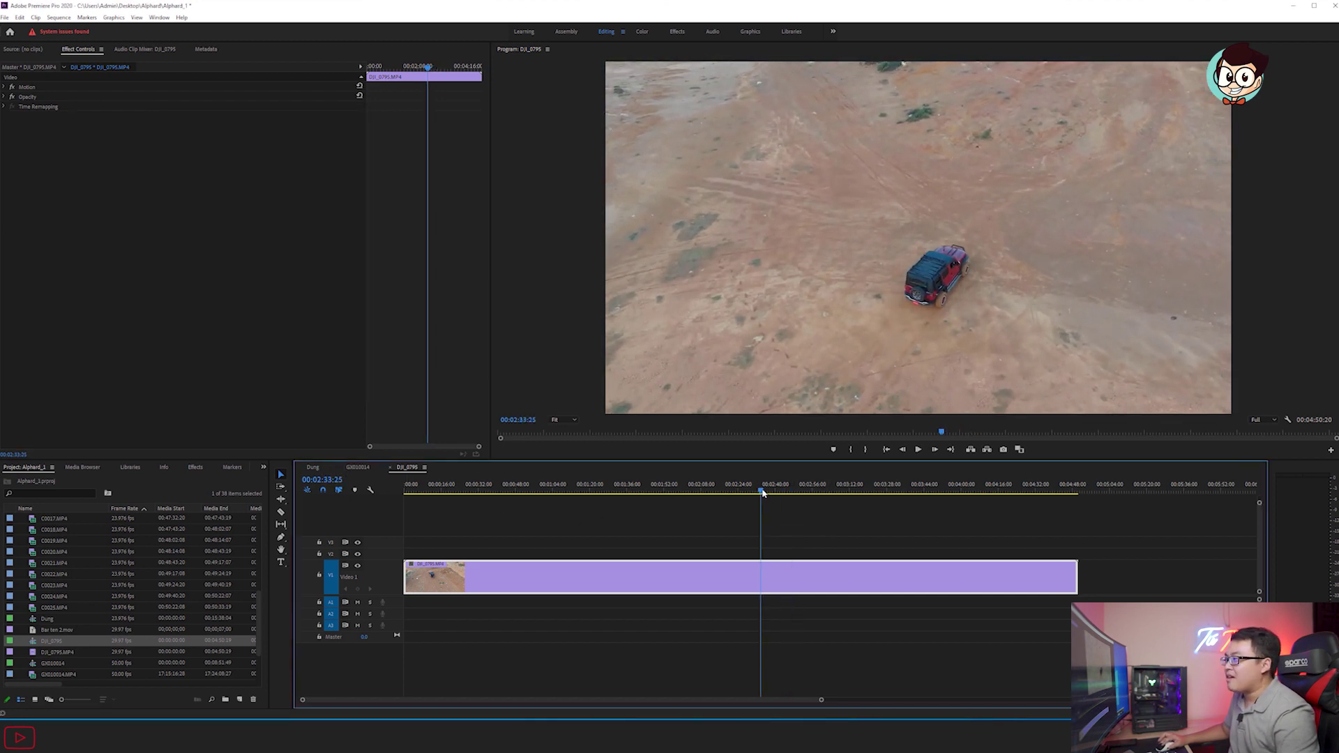
# Switch to the Dung sequence and mark its Out point at 00:03:00:00.
pyautogui.click(314, 467)
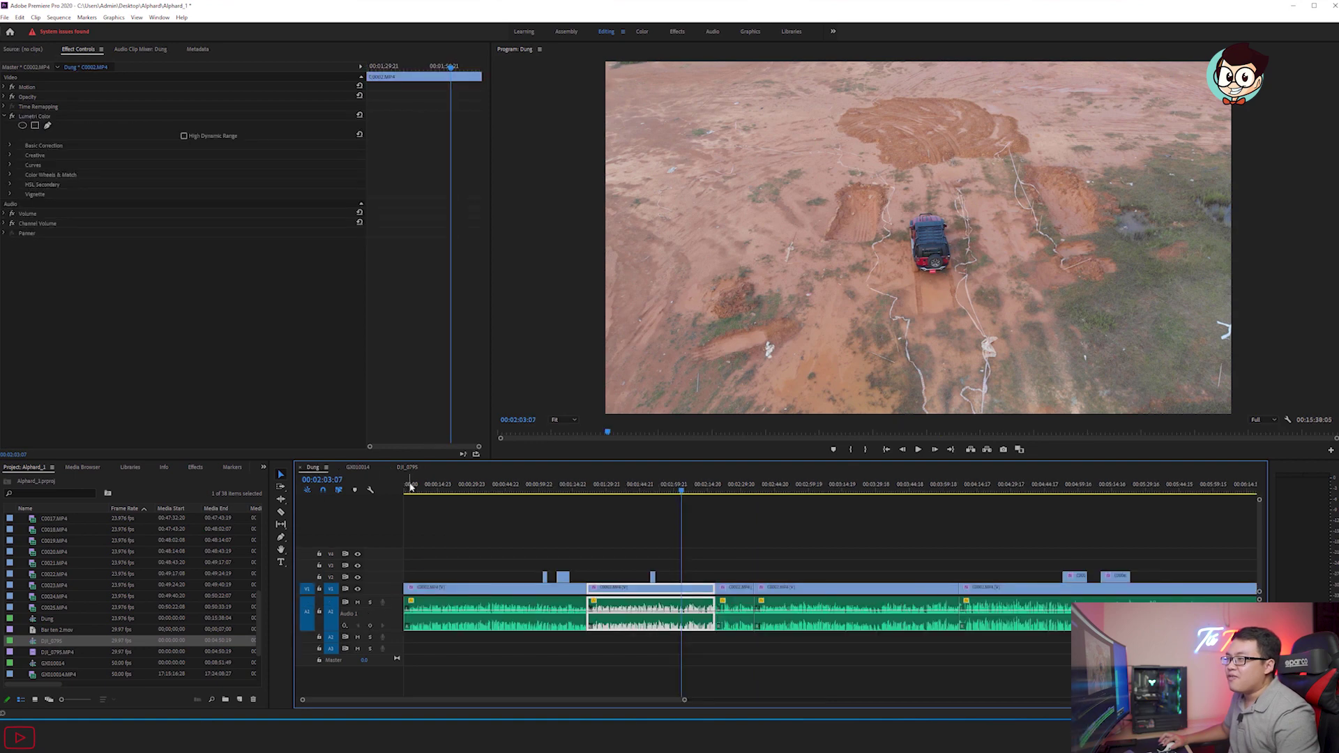
pyautogui.press('-')
pyautogui.press('-')
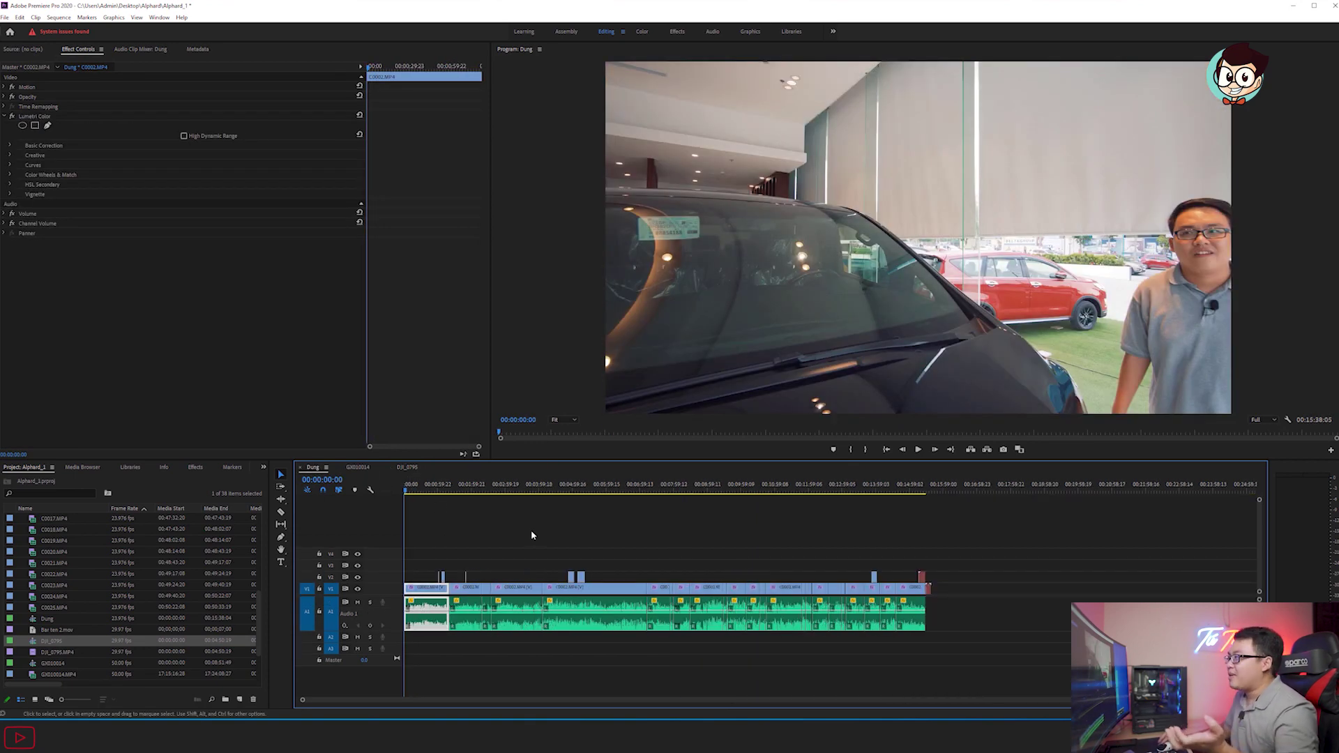
pyautogui.press('=')
pyautogui.click(475, 490)
pyautogui.moveTo(484, 490); pyautogui.dragTo(607, 490)
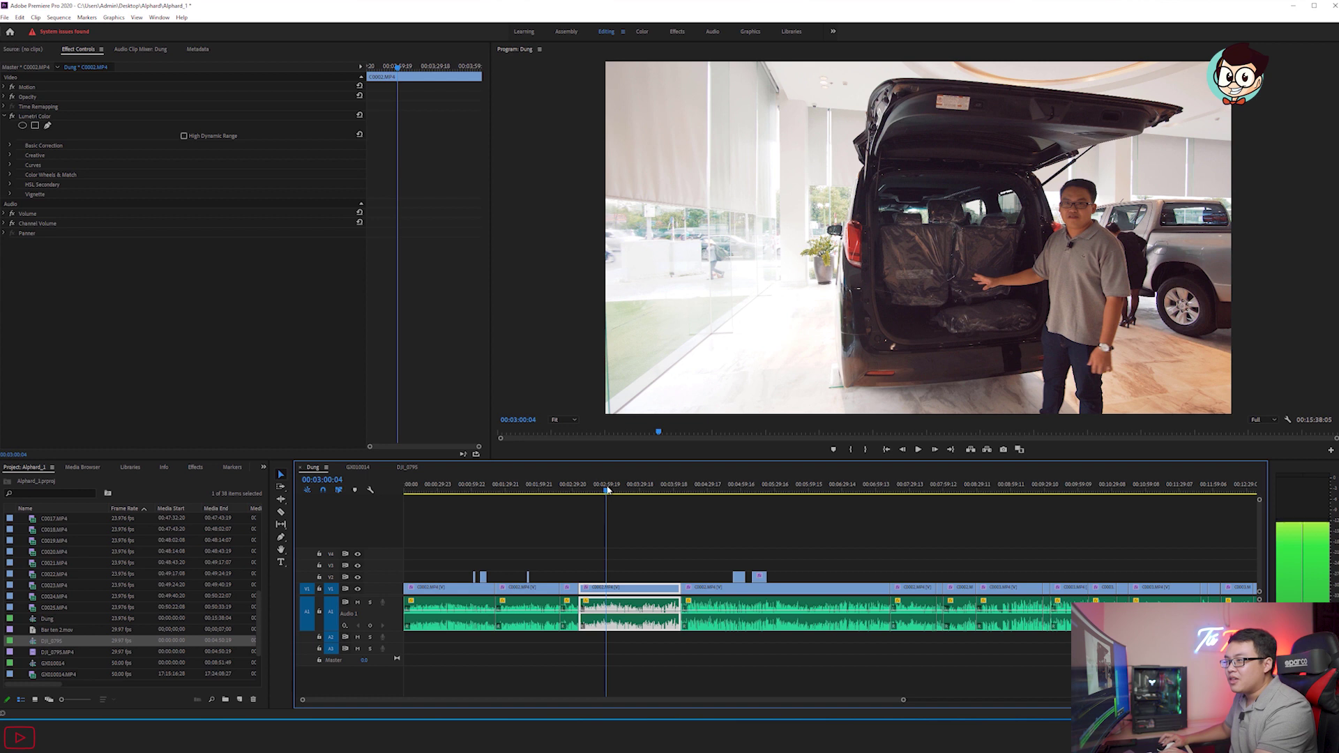
pyautogui.press('Left')
pyautogui.press('Left')
pyautogui.press('Left')
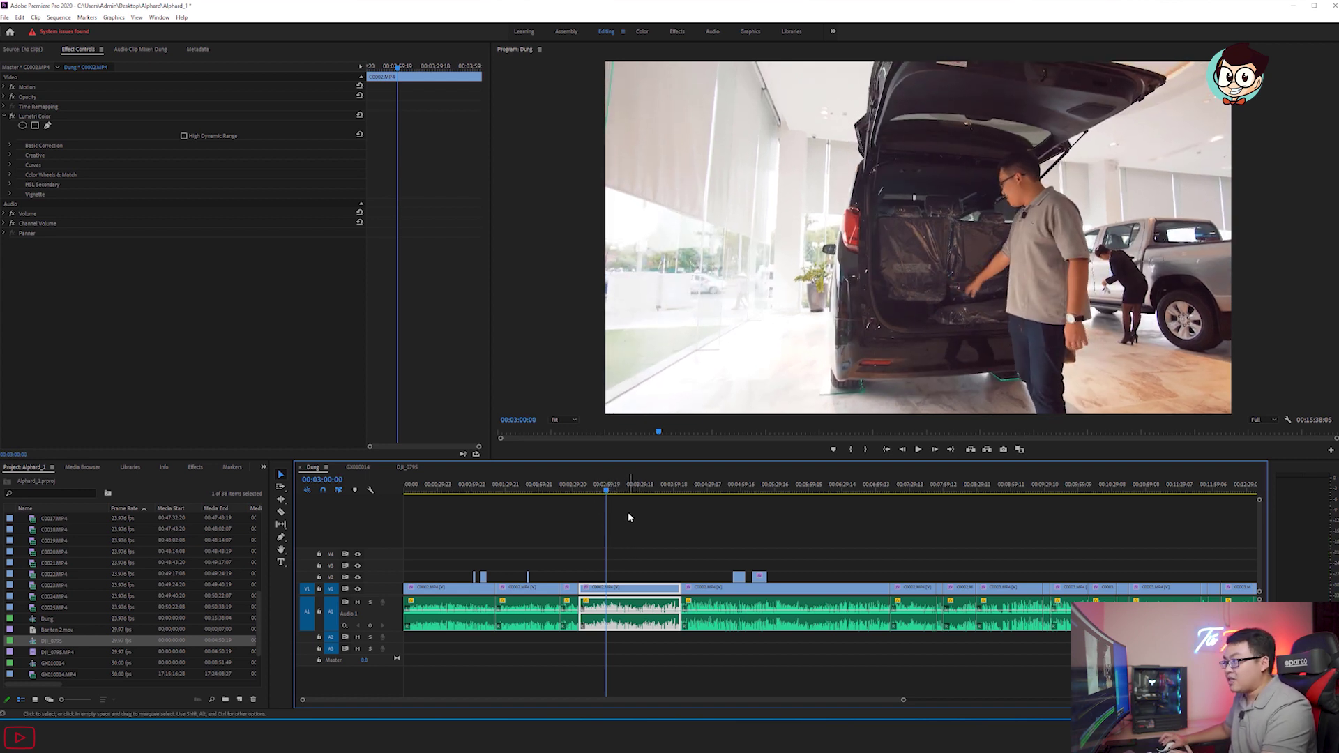
pyautogui.press('o')
pyautogui.click(570, 490)
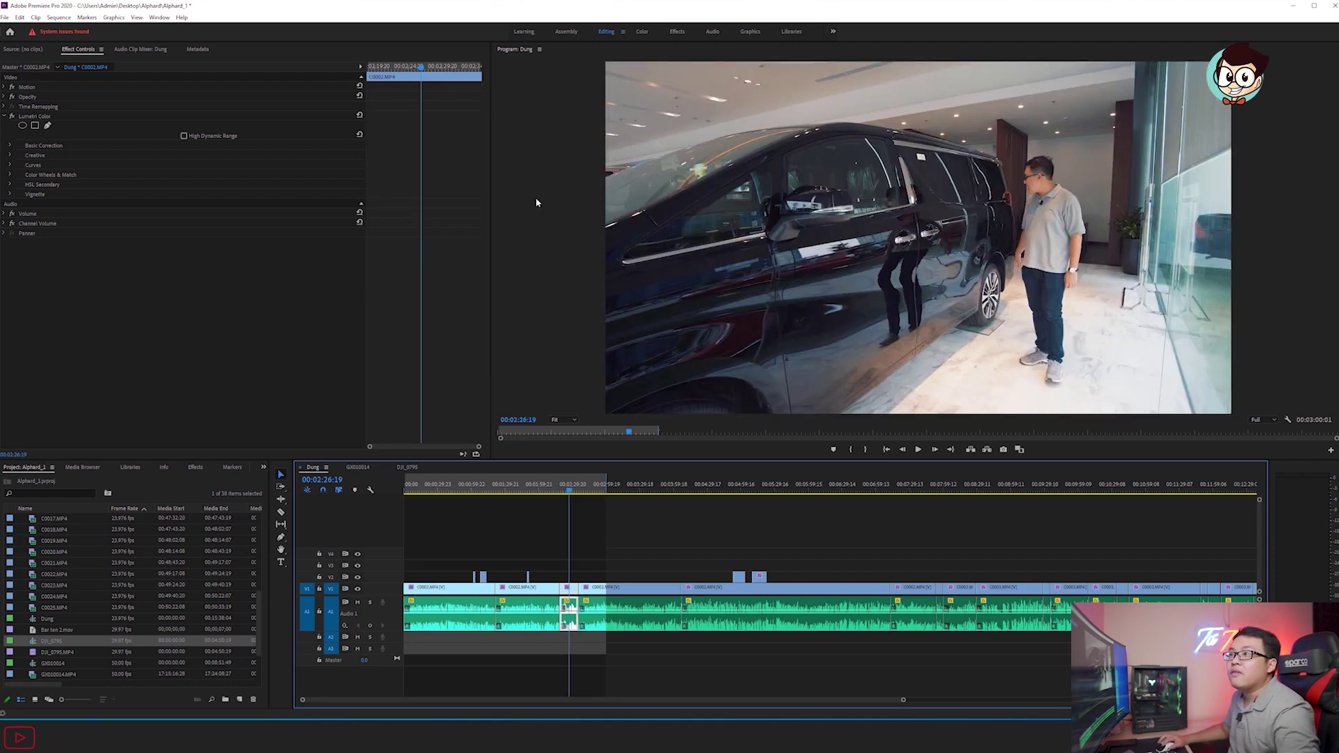
# Open the media export settings for the marked range of the Dung sequence, accepting the offline media warning.
pyautogui.click(5, 17)
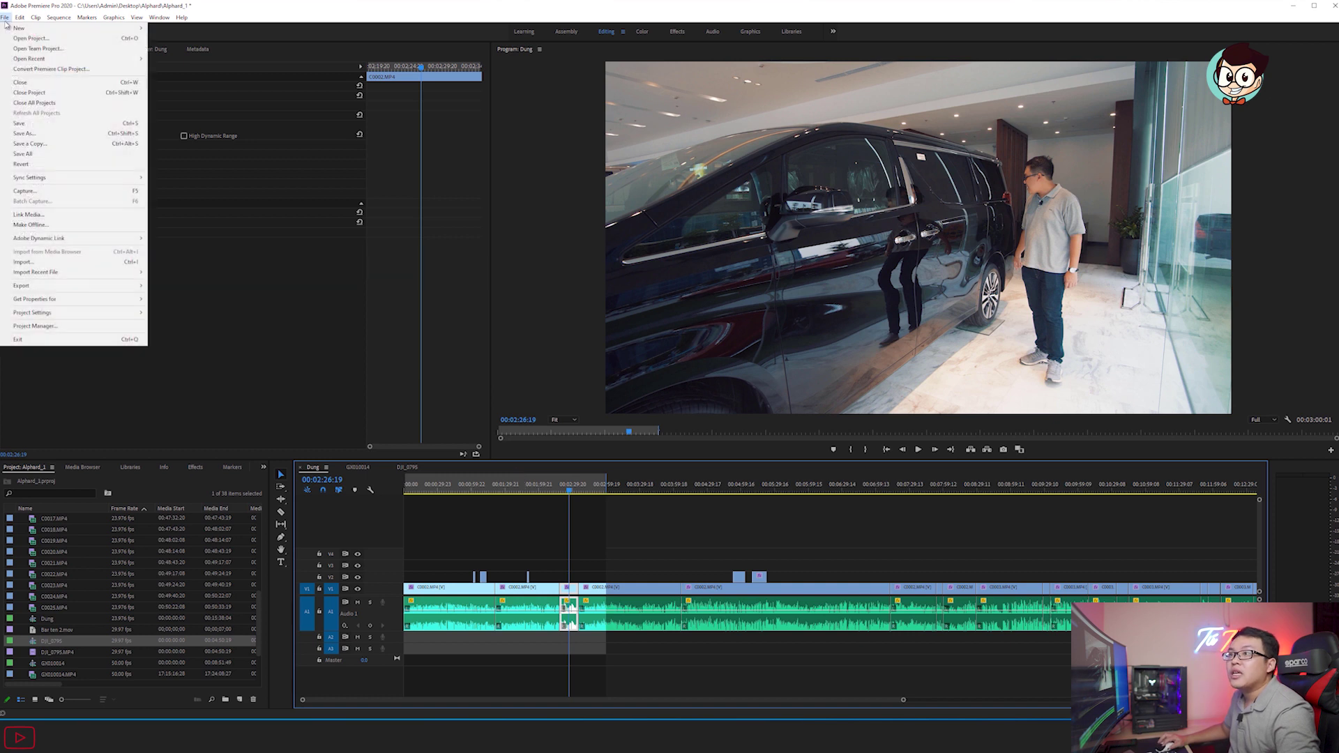
pyautogui.moveTo(62, 287)
pyautogui.click(168, 285)
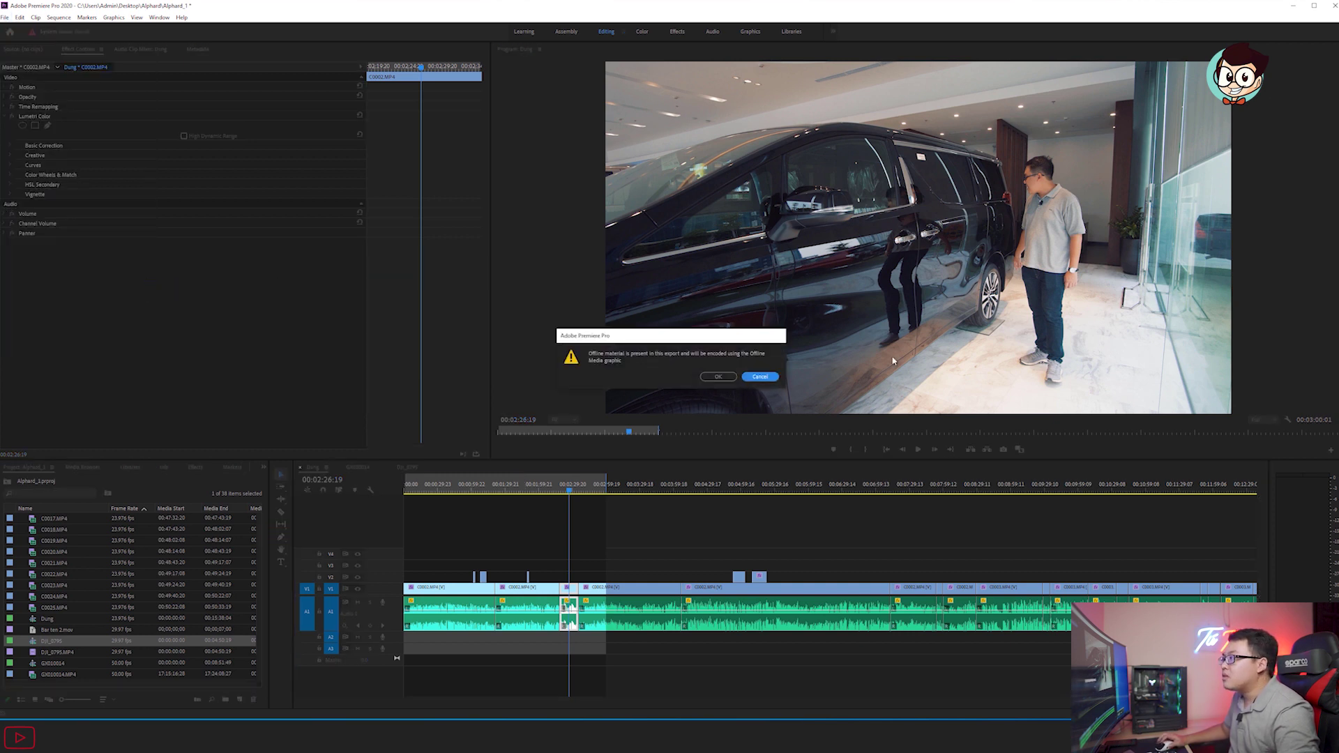
pyautogui.click(726, 378)
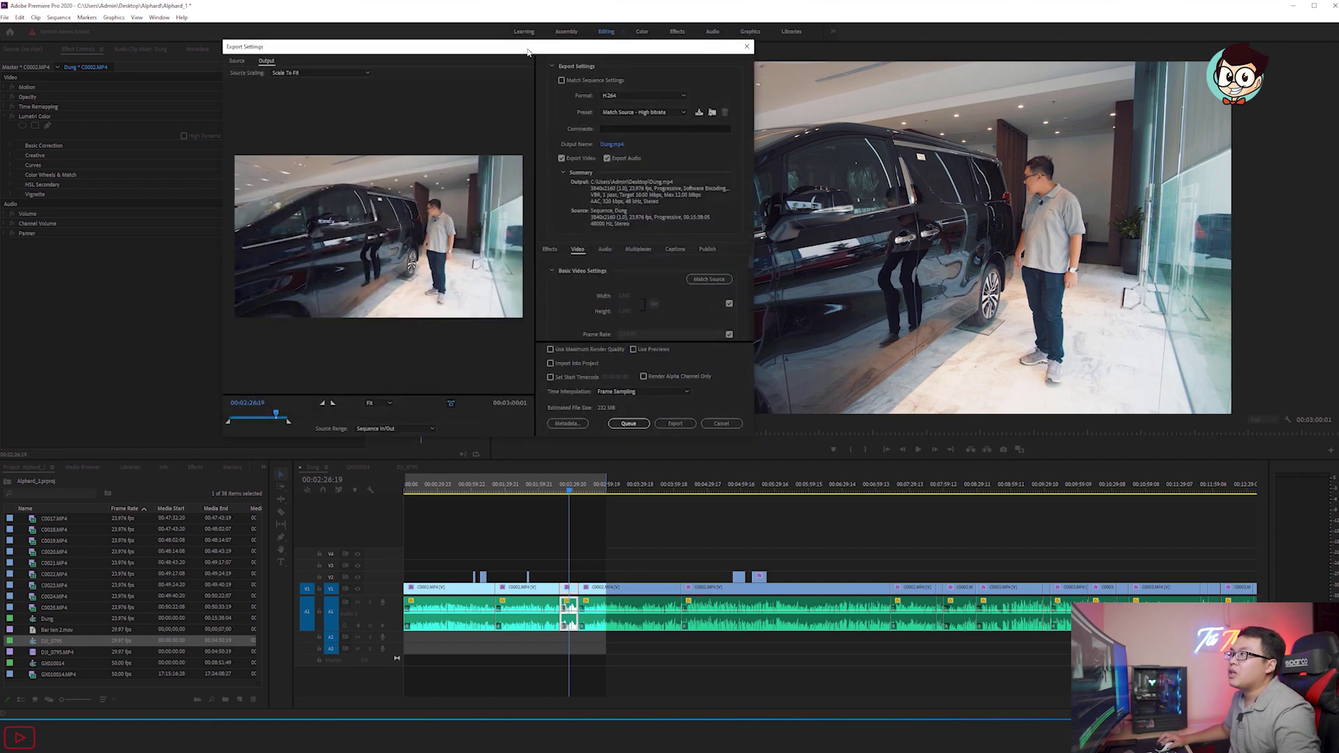
pyautogui.moveTo(523, 51); pyautogui.dragTo(670, 132)
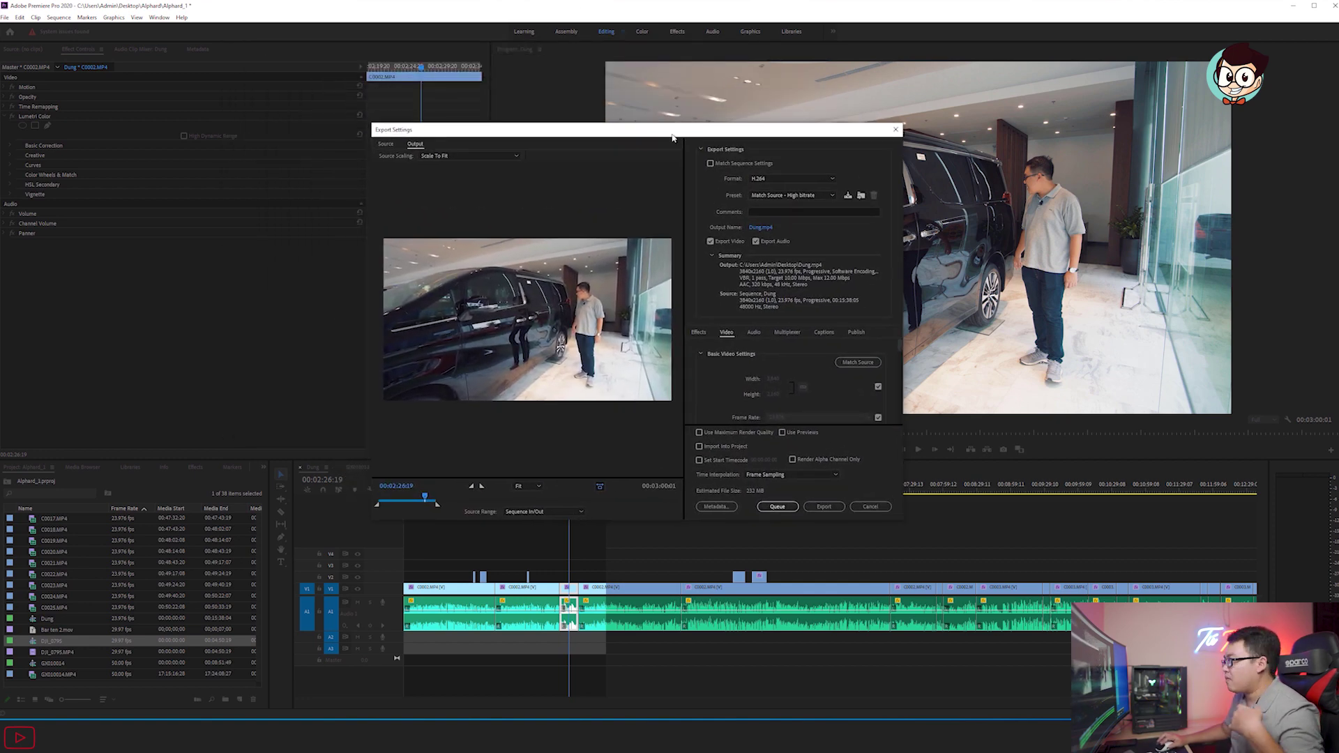
# Send the export to the Adobe Media Encoder queue as Test Render.mp4, using H.264 with the Match Source - High bitrate preset.
pyautogui.click(803, 196)
pyautogui.click(809, 197)
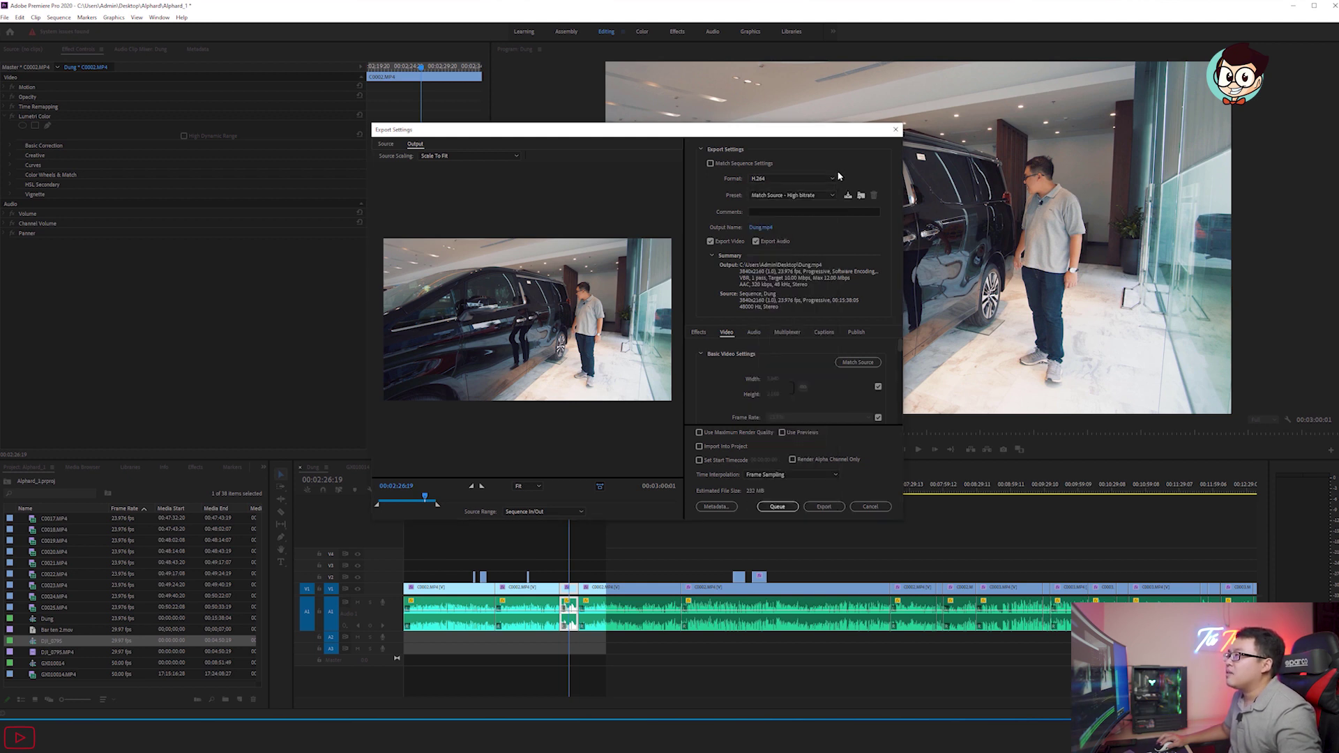
pyautogui.click(813, 201)
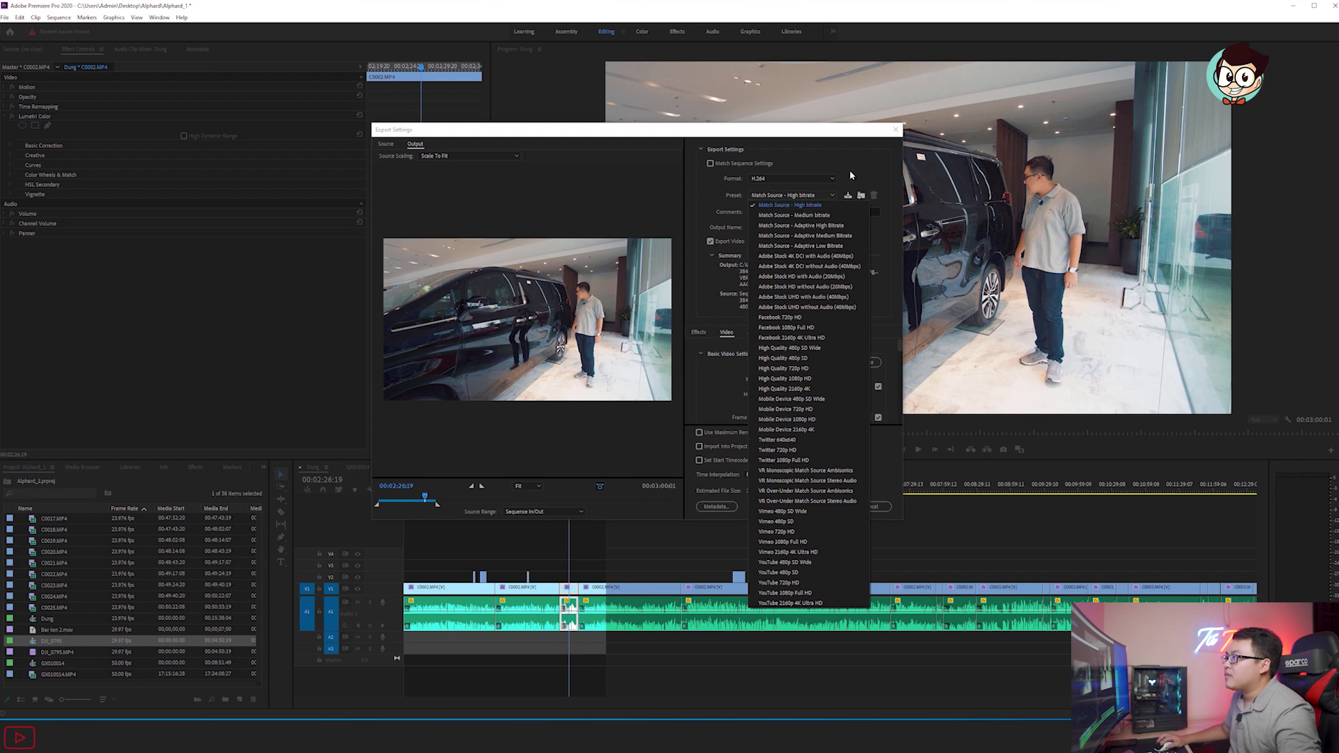
pyautogui.click(739, 124)
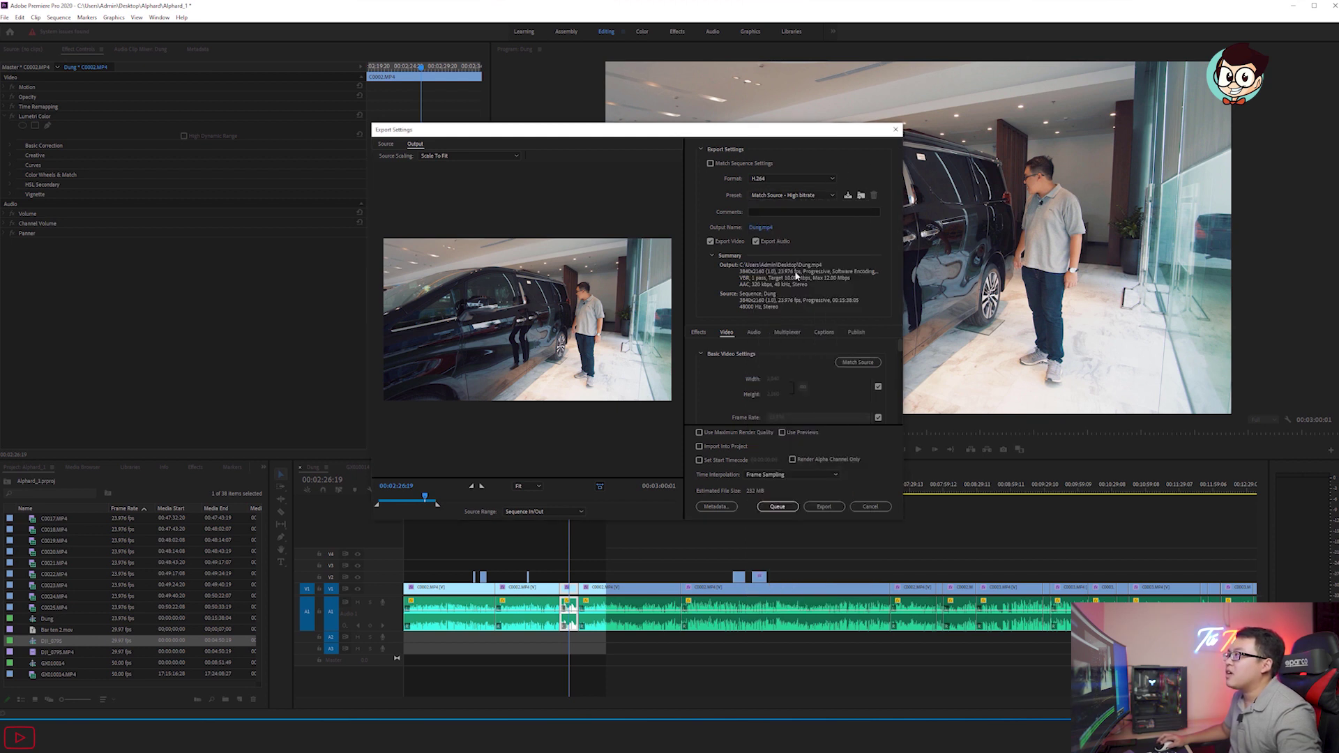
pyautogui.click(777, 507)
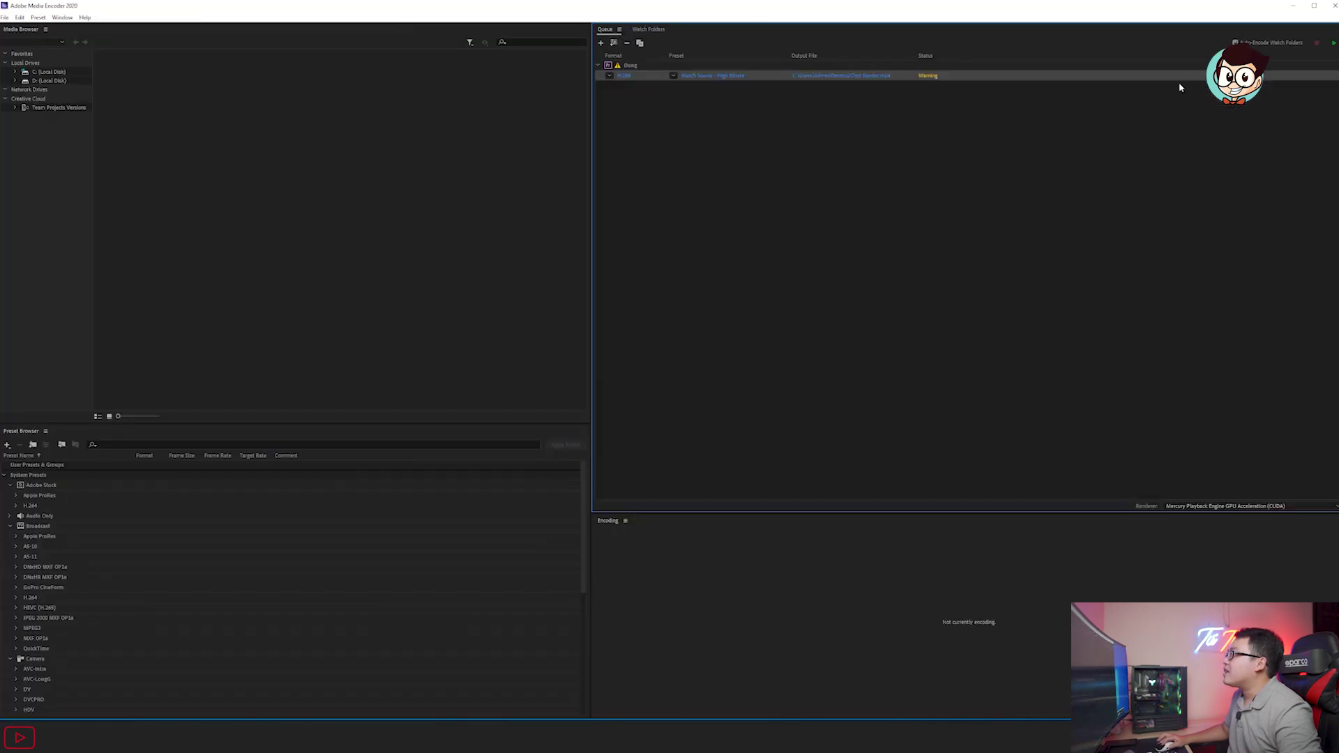
# Start encoding the queued Test Render.mp4 in Adobe Media Encoder and check the CPU usage in Task Manager.
pyautogui.moveTo(933, 78)
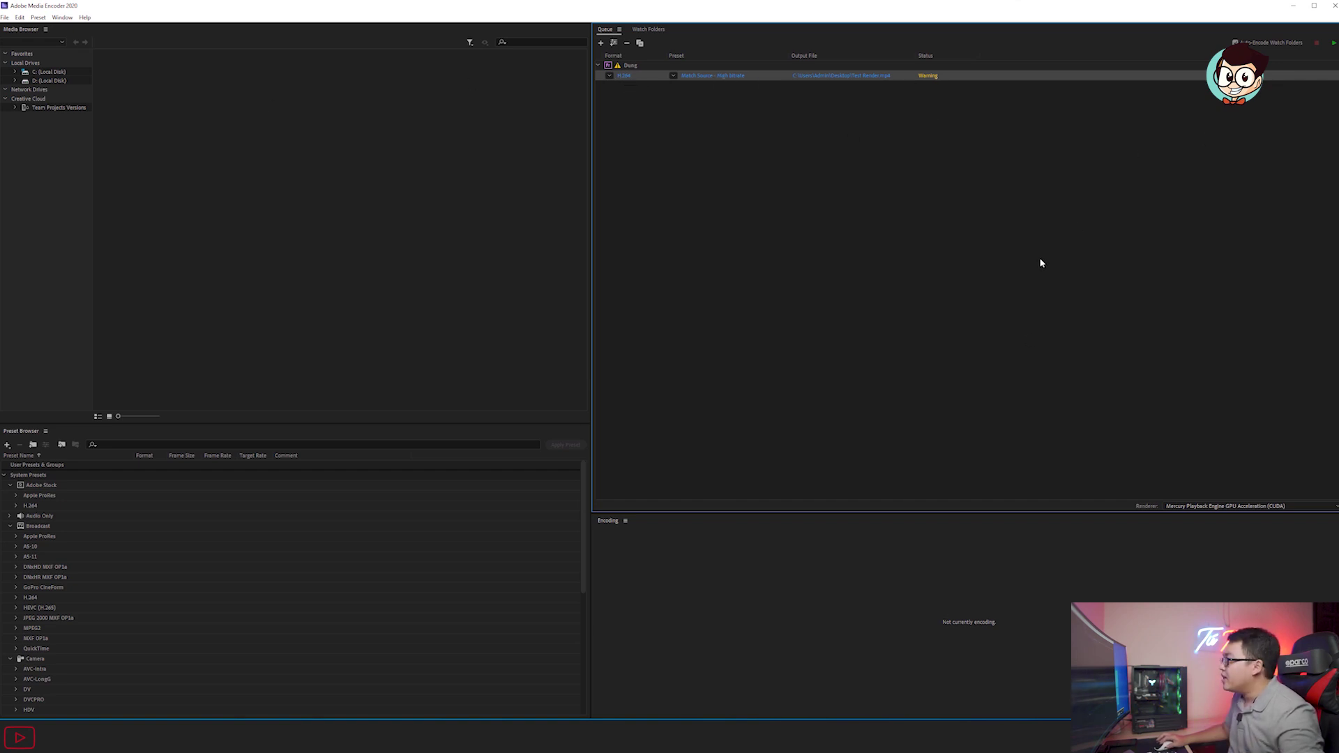
pyautogui.click(1333, 44)
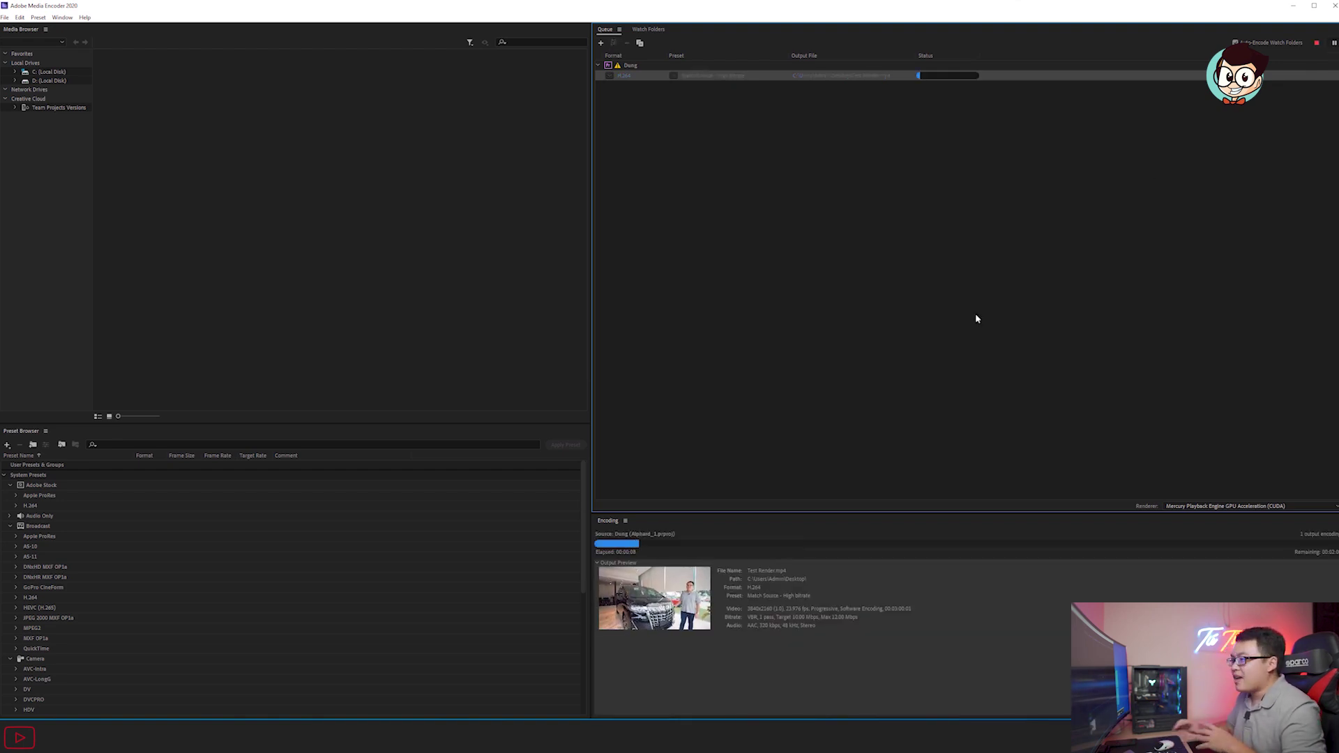
pyautogui.hotkey('ctrl', 'shift', 'Escape')
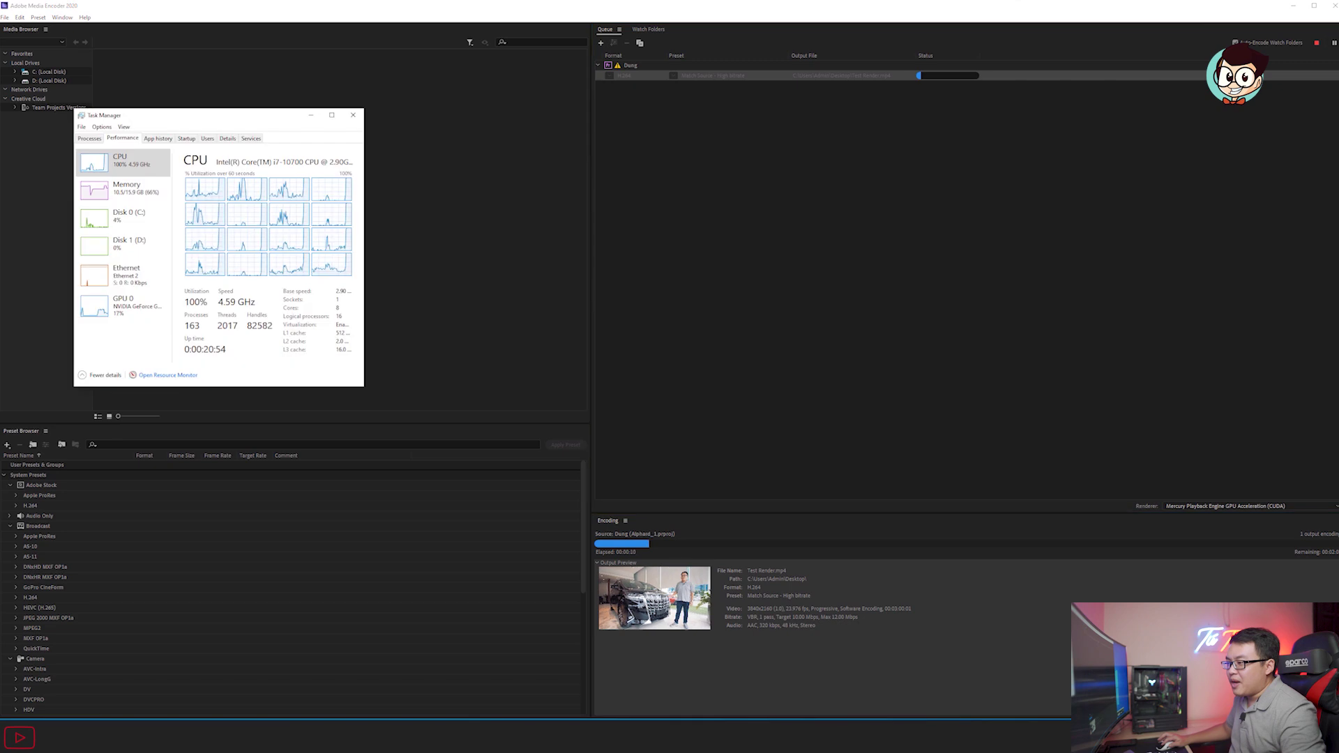